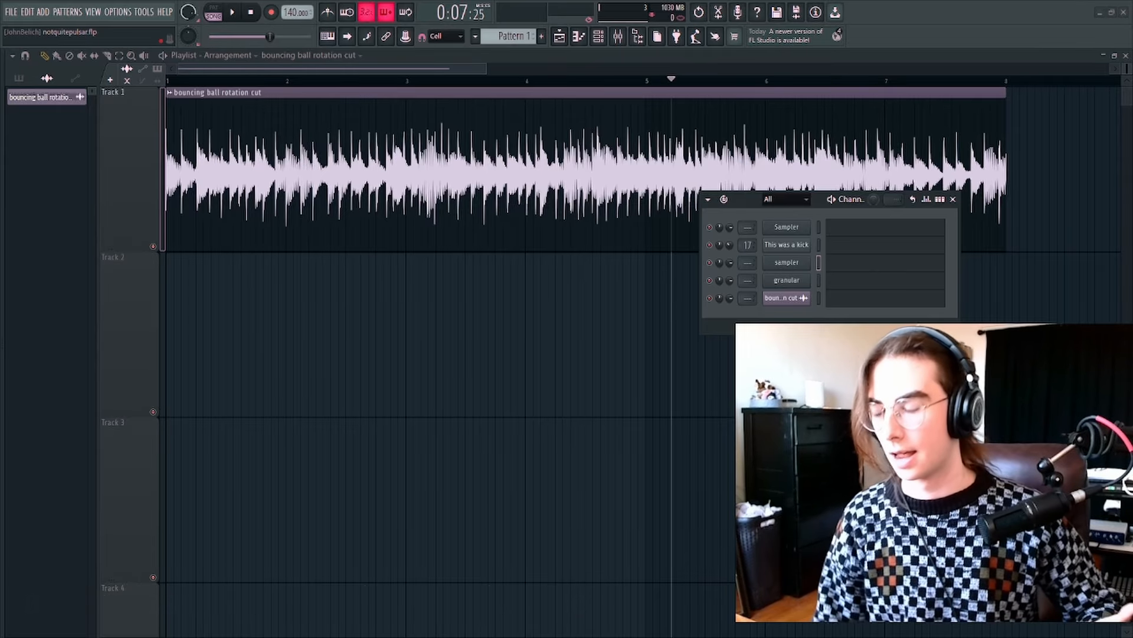
Open the sampler channel's Phase Plant patch, look over its sample generator and macros, and close it.
click(787, 262)
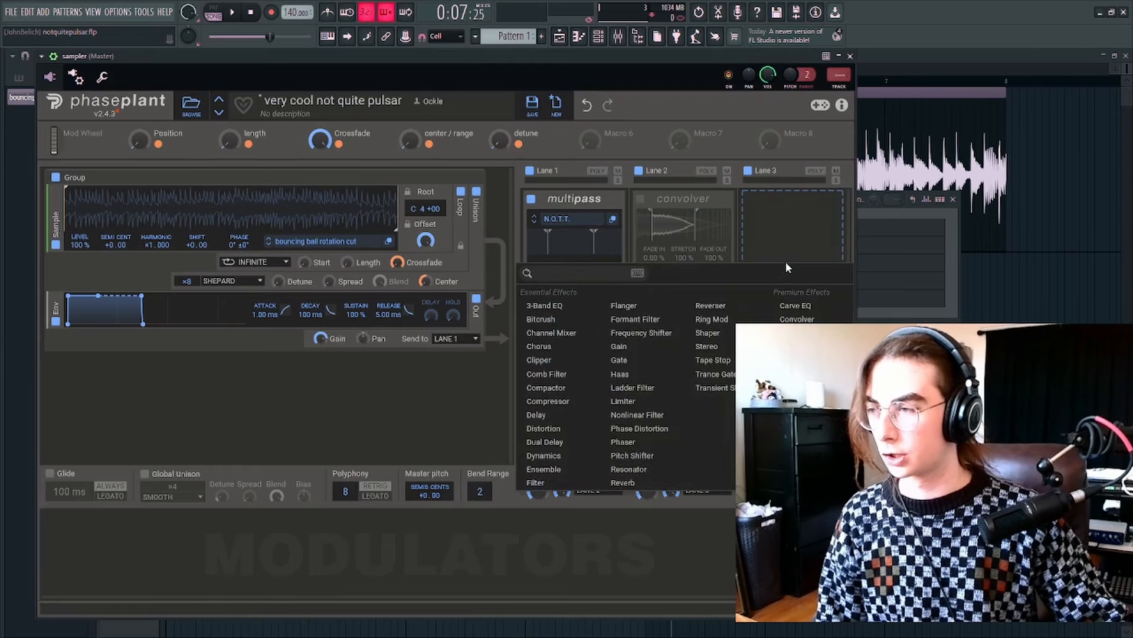
click(817, 215)
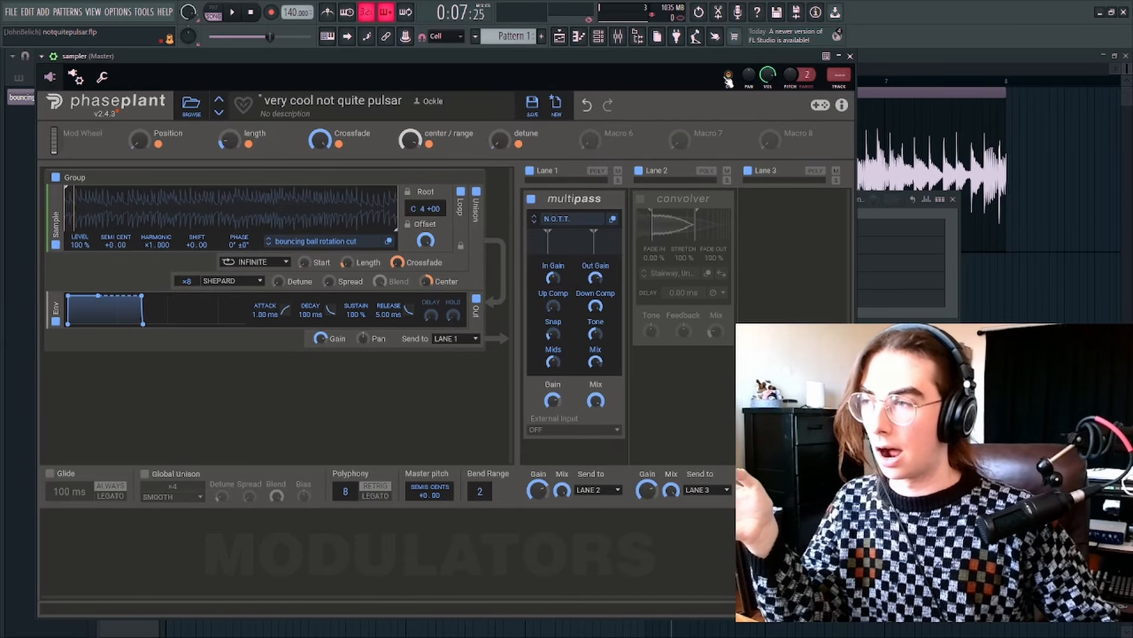
click(851, 57)
Open the granular channel's Phase Plant patch and try out the grain position and pitch randomisation.
click(804, 287)
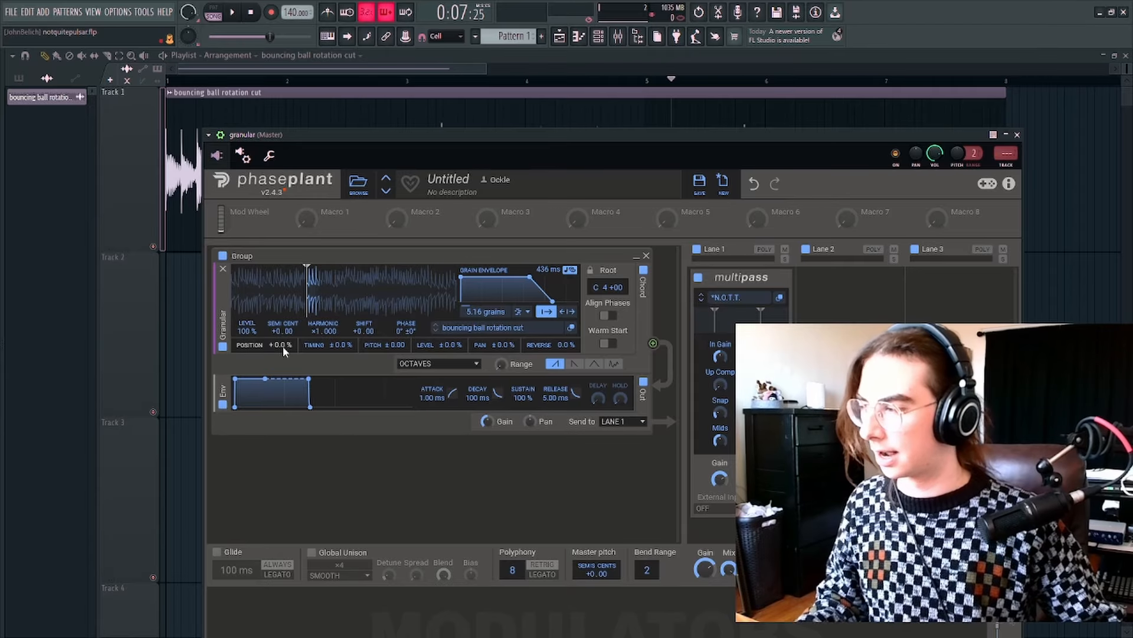
drag(289, 345, 355, 403)
drag(403, 344, 403, 342)
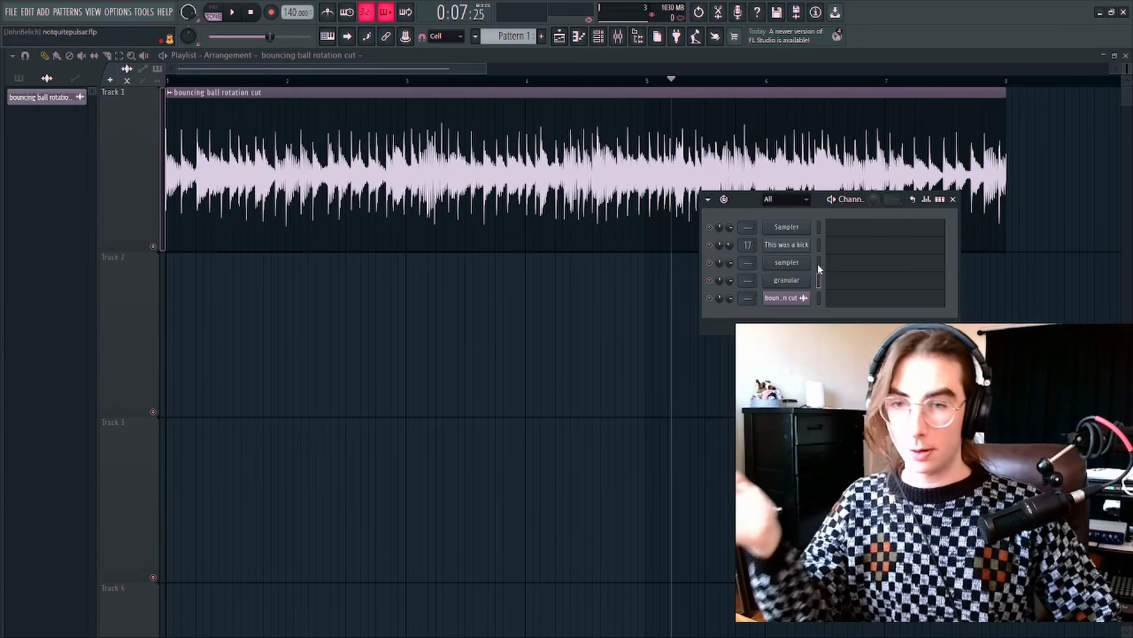
Close the granular patch and bring the sampler channel's Phase Plant patch back up with its window moved nearer the screen centre.
click(806, 262)
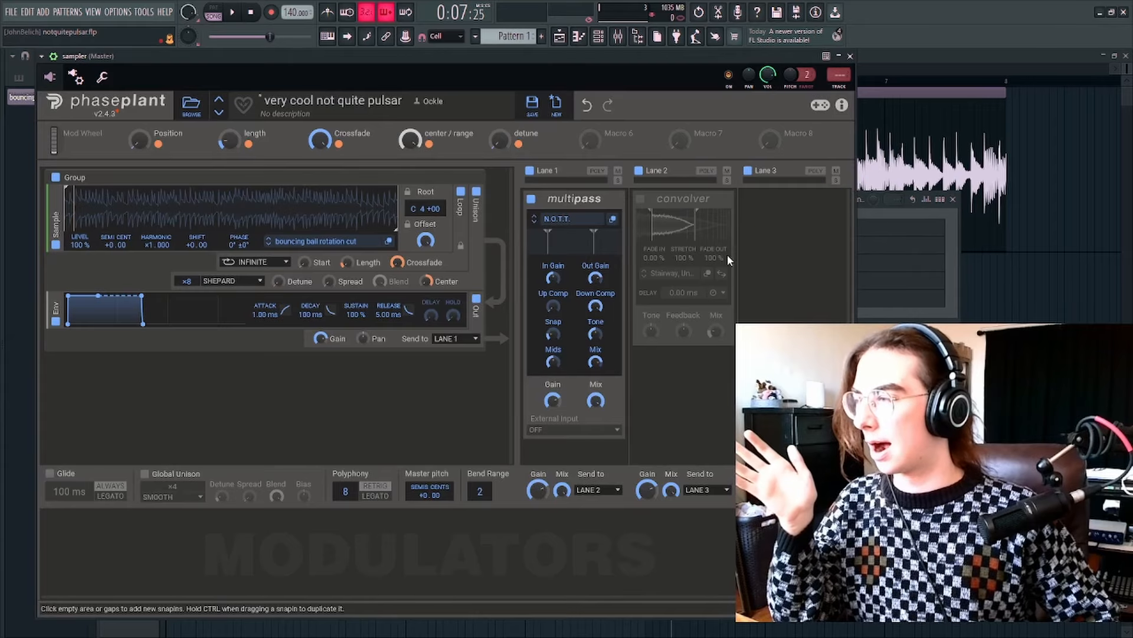
drag(575, 67, 695, 75)
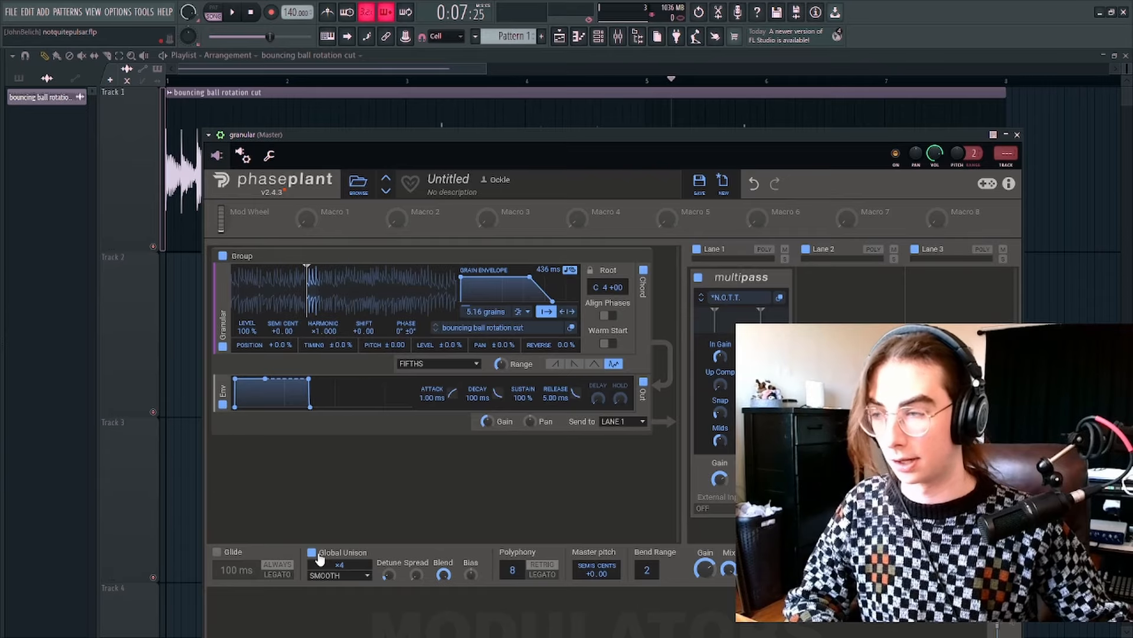
click(1018, 134)
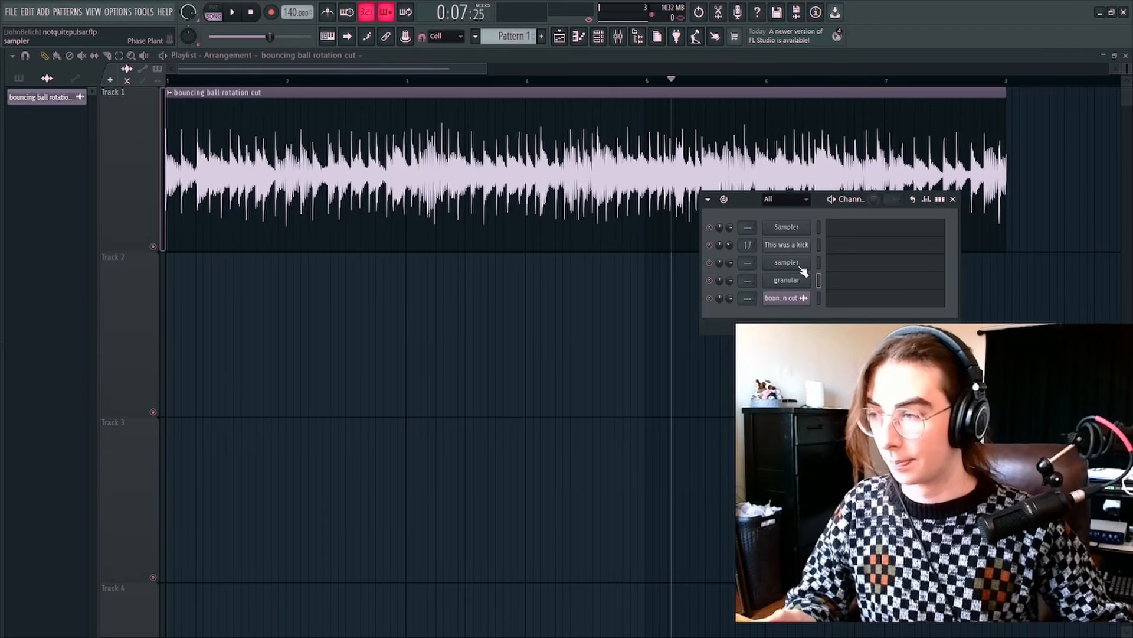
click(791, 263)
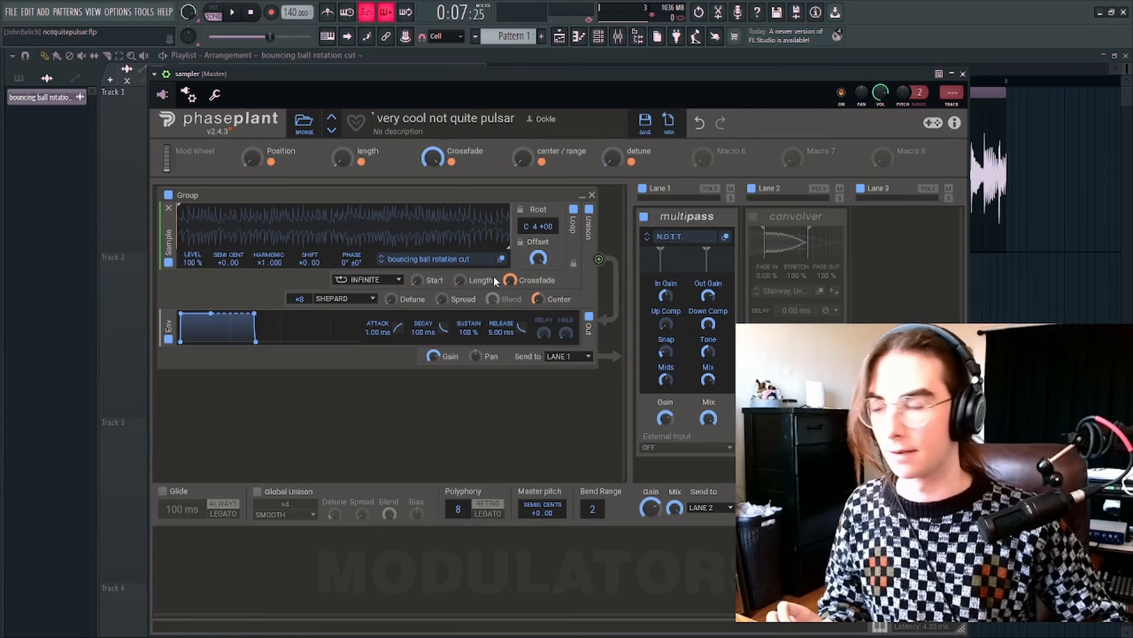
Compare the Shepard, Freq Stack and Pitch Stack unison modes on the sample generator.
click(347, 298)
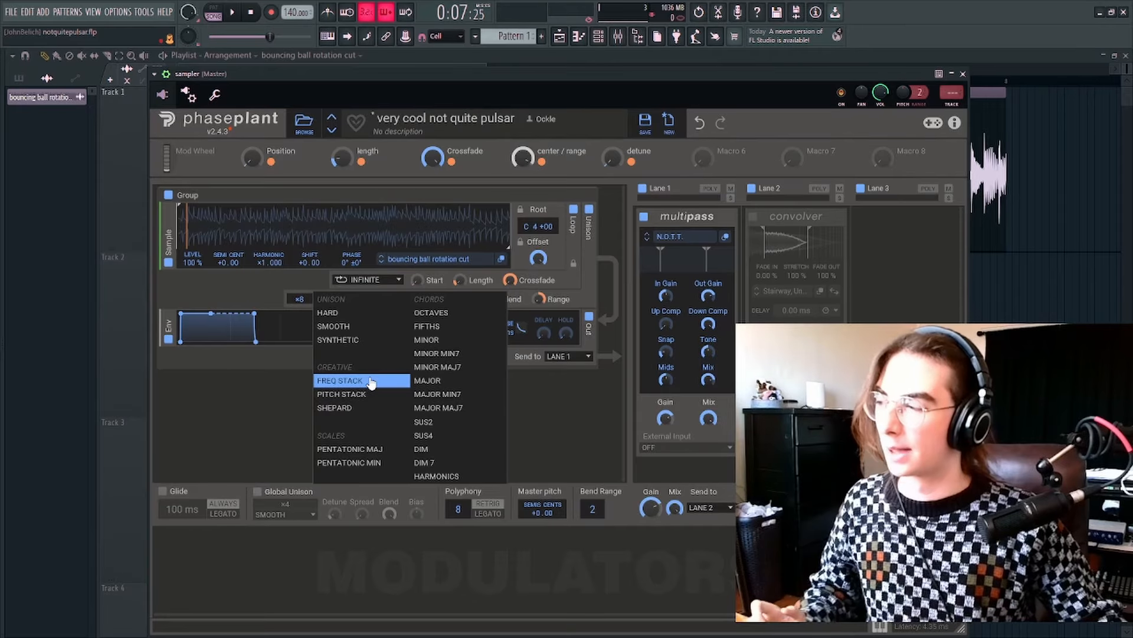
click(365, 412)
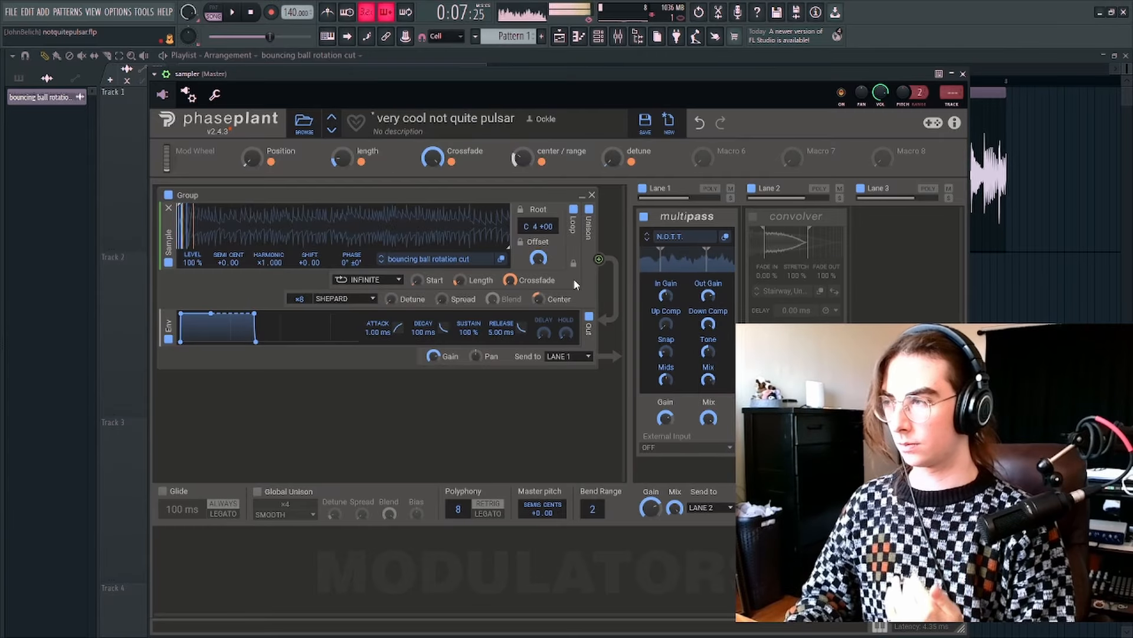
click(363, 298)
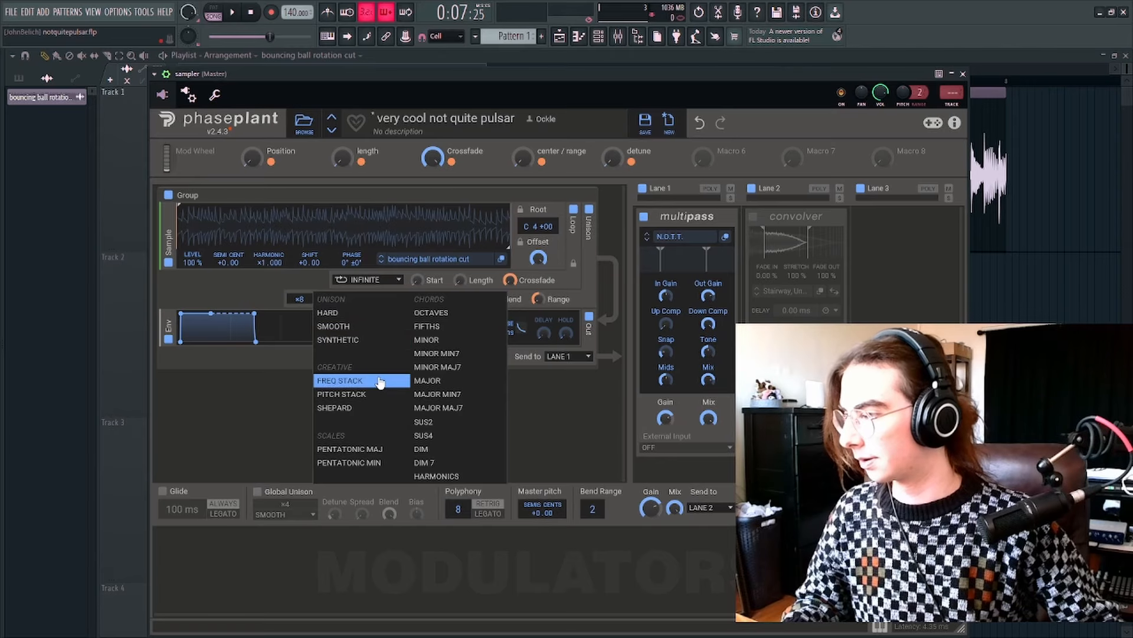
click(380, 383)
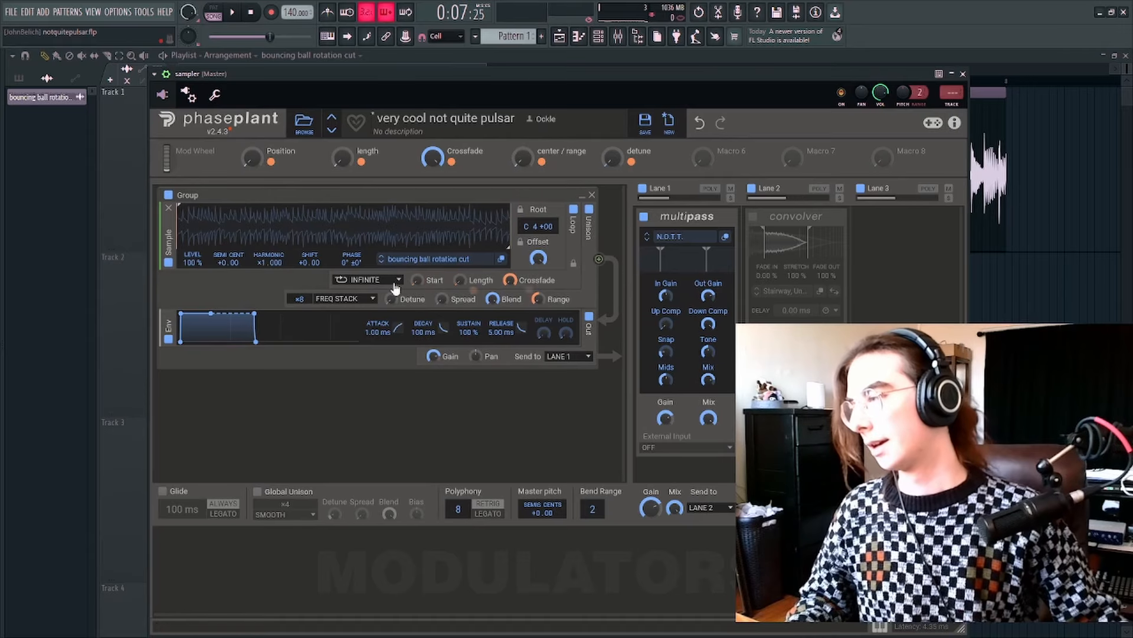
click(329, 301)
click(348, 394)
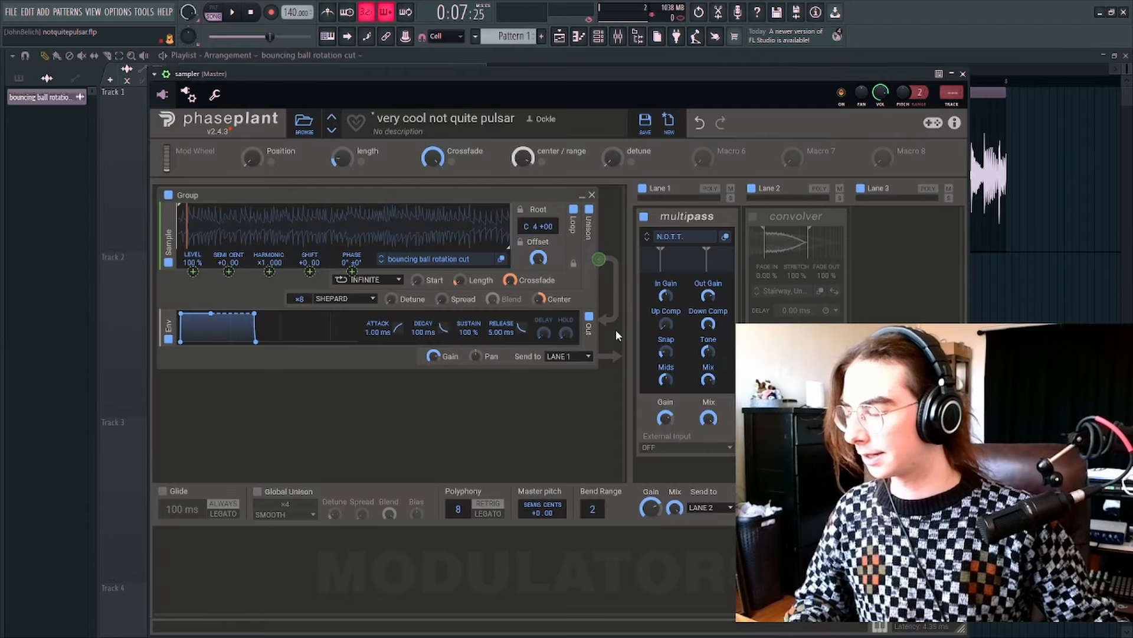
Try modulating the sample generator's phase offset with the group's audio output, and close the patch.
drag(599, 258, 349, 271)
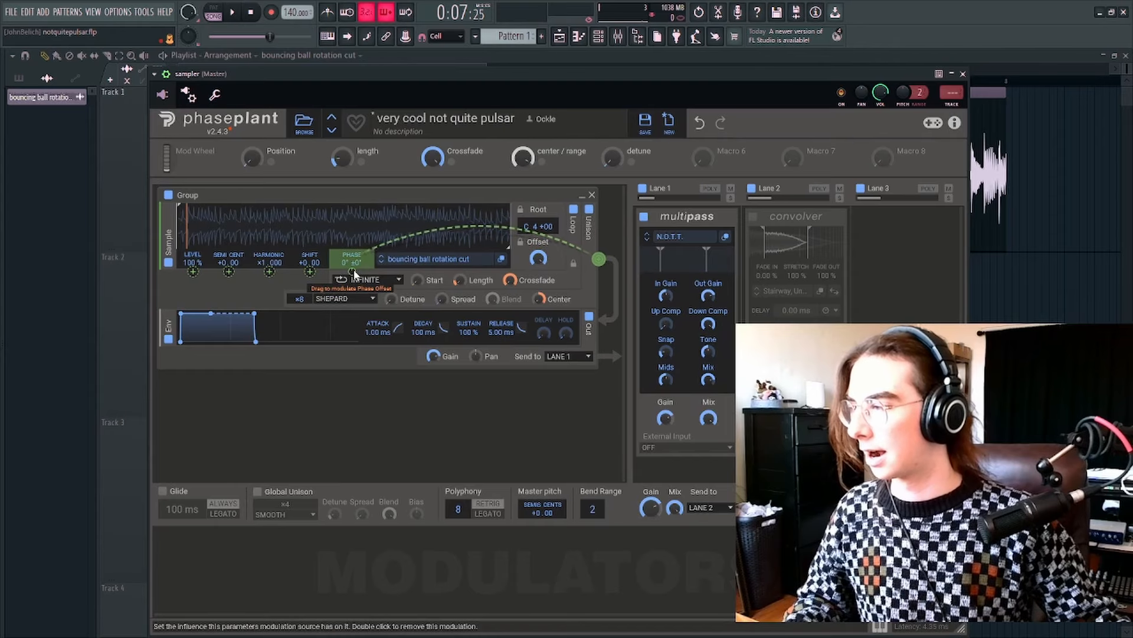
drag(353, 269, 356, 275)
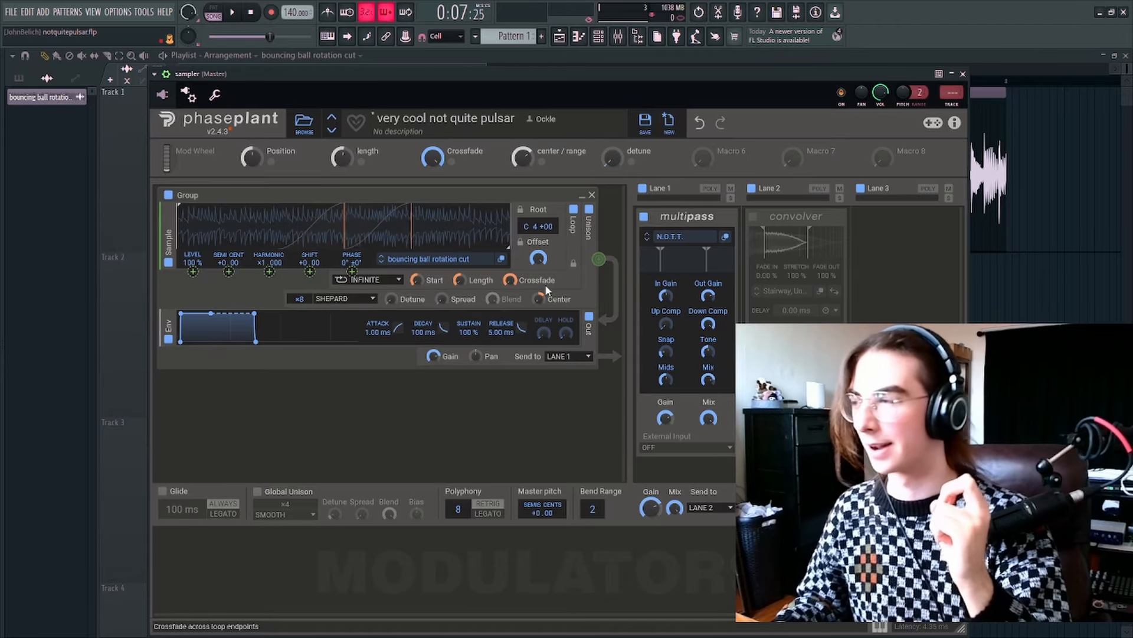
click(962, 73)
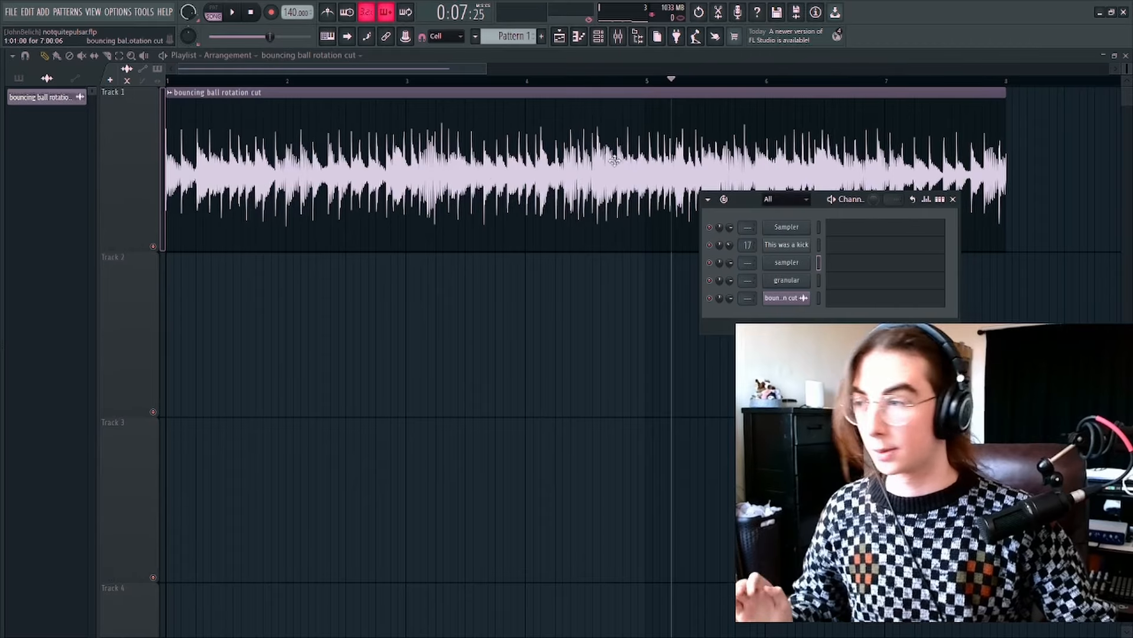
Play the bouncing ball rotation cut clip from the start of the playlist and stop playback.
drag(305, 81, 166, 82)
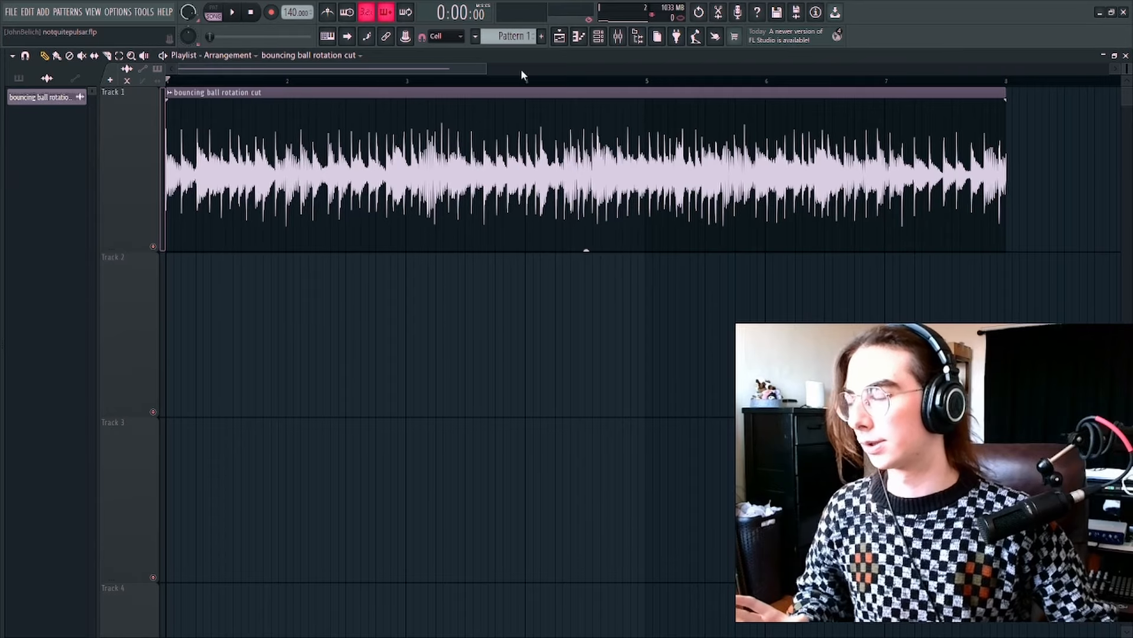
drag(487, 66, 457, 84)
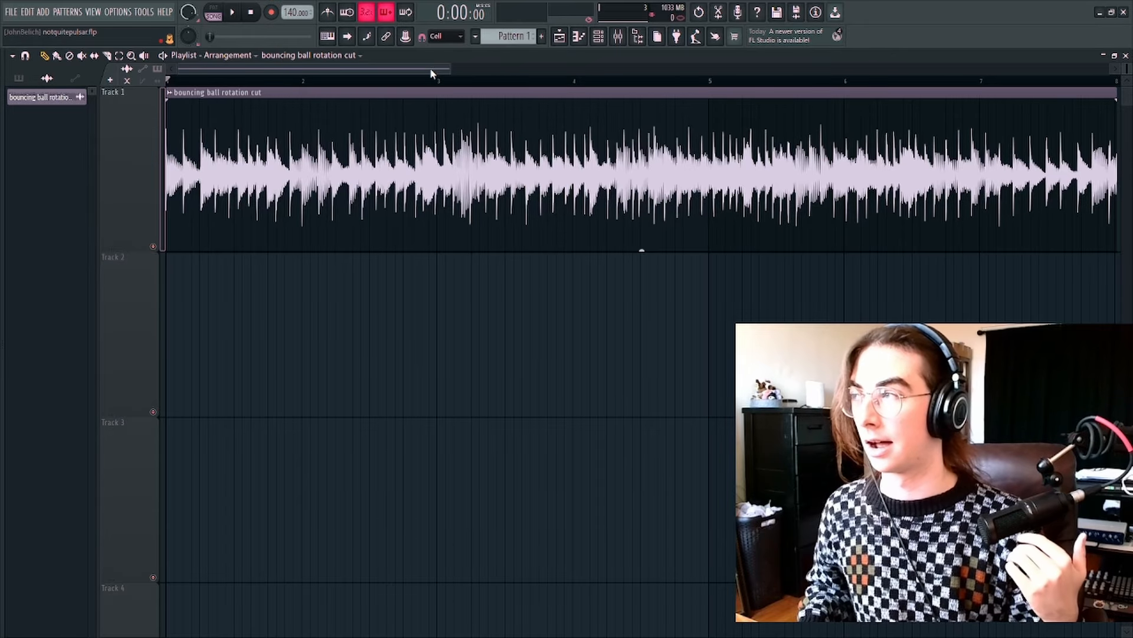
click(242, 17)
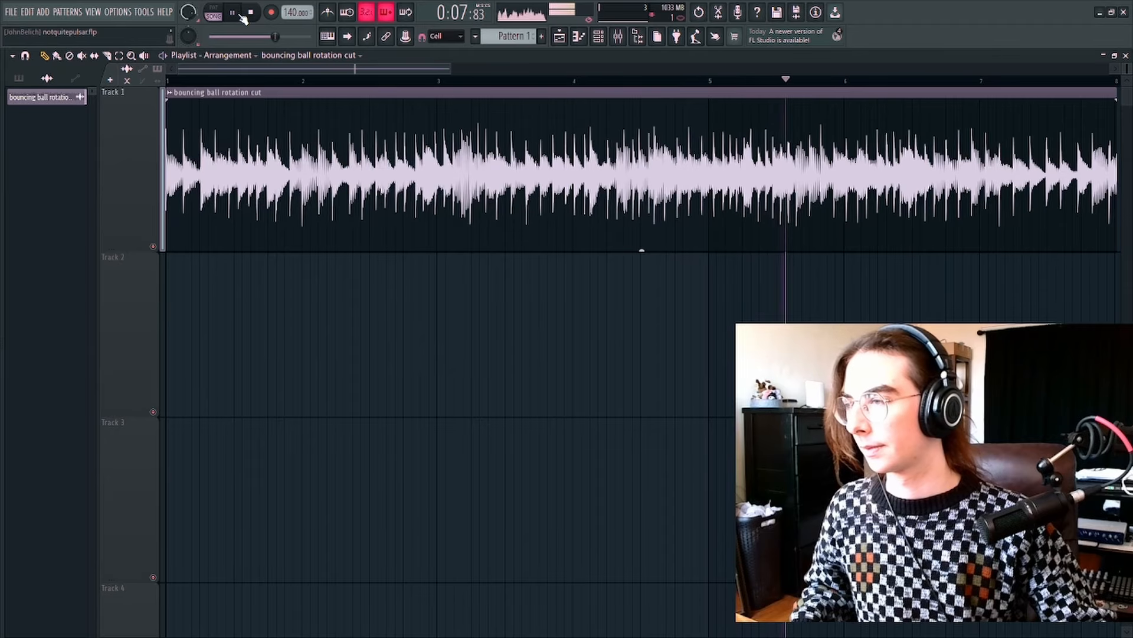
click(243, 18)
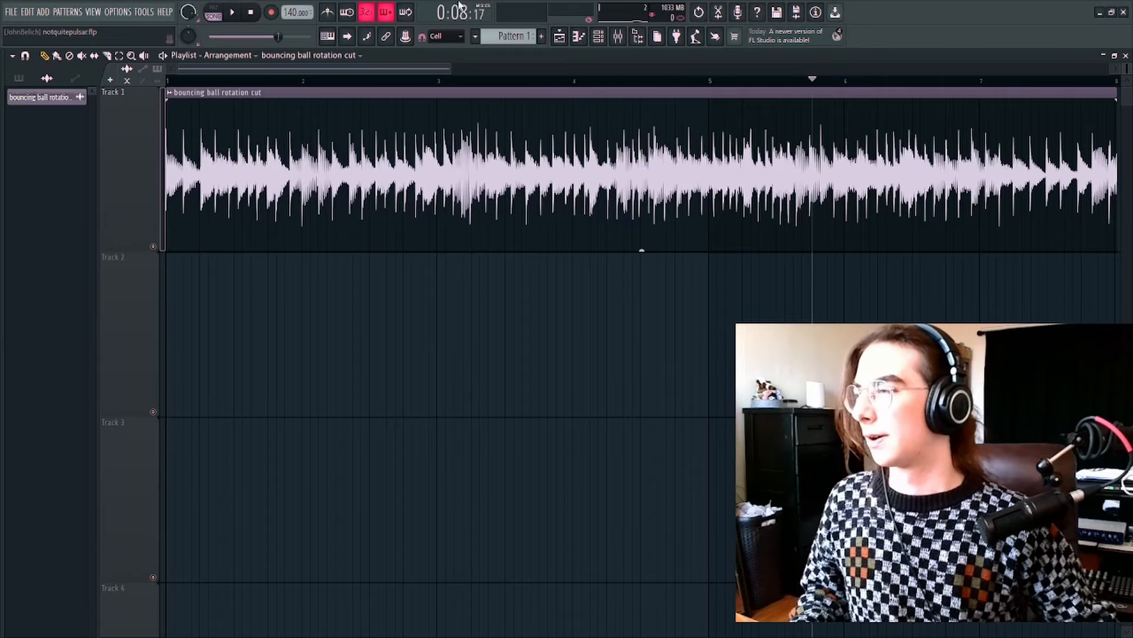
Open the channel settings of "This was a kick" from the channel rack and adjust the echo delay's pitch.
click(606, 42)
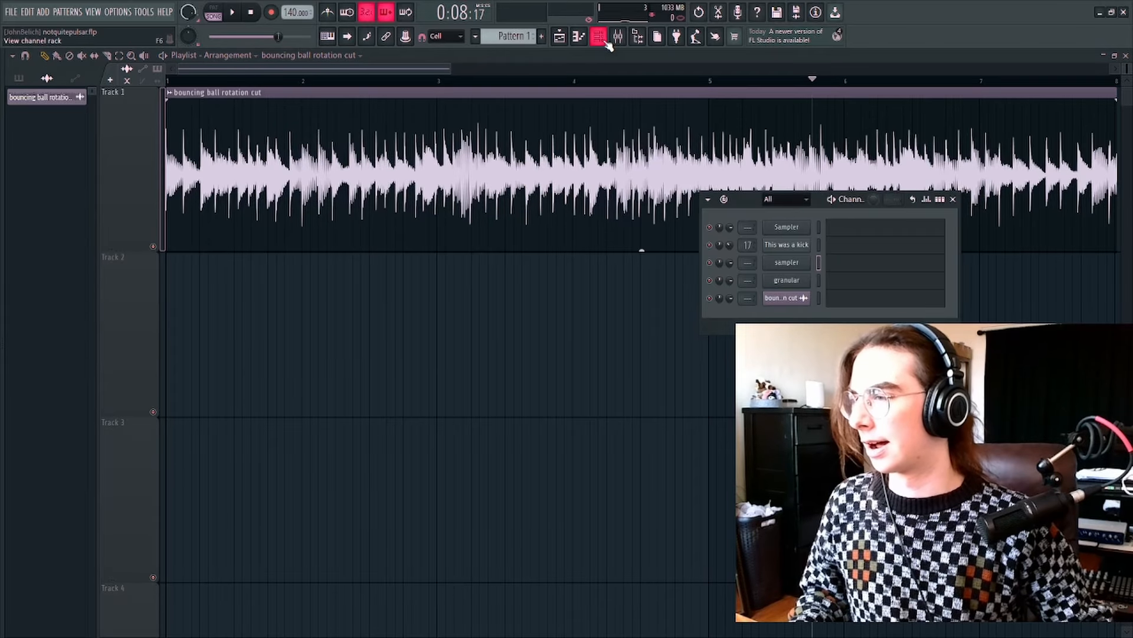
click(785, 246)
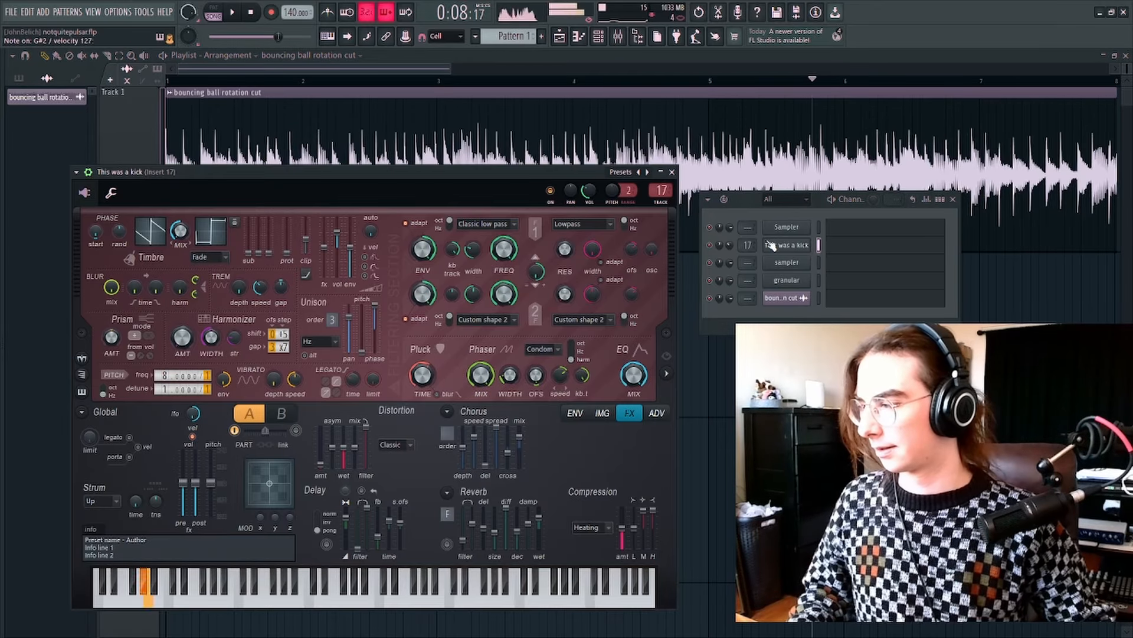
click(111, 193)
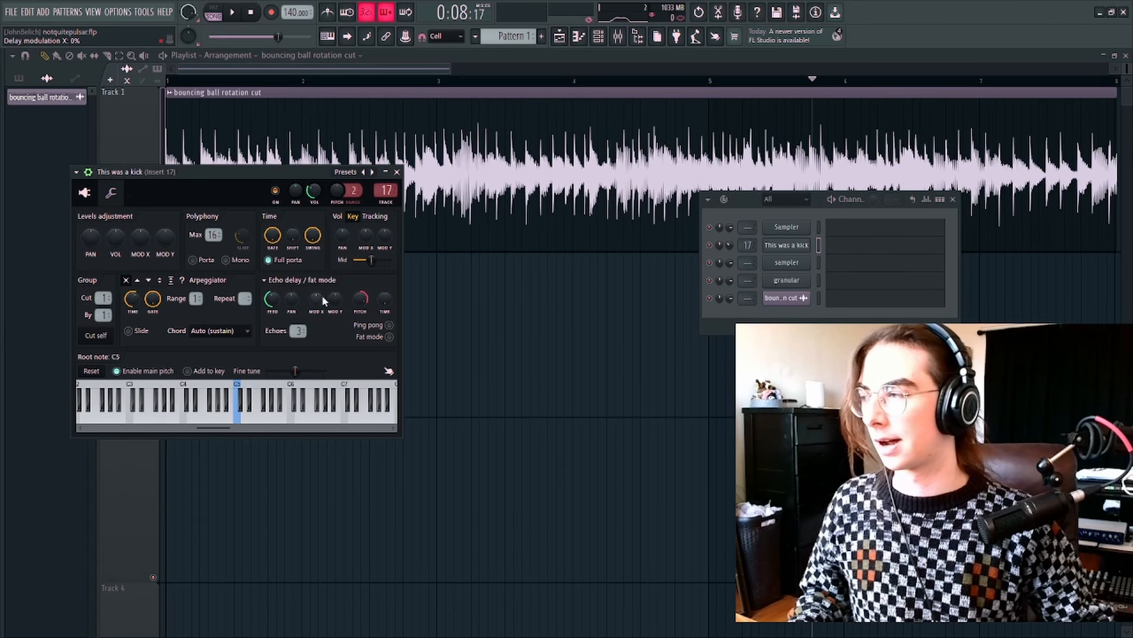
mouse_move(360, 299)
mouse_down()
mouse_move(360, 312)
mouse_move(346, 300)
mouse_up()
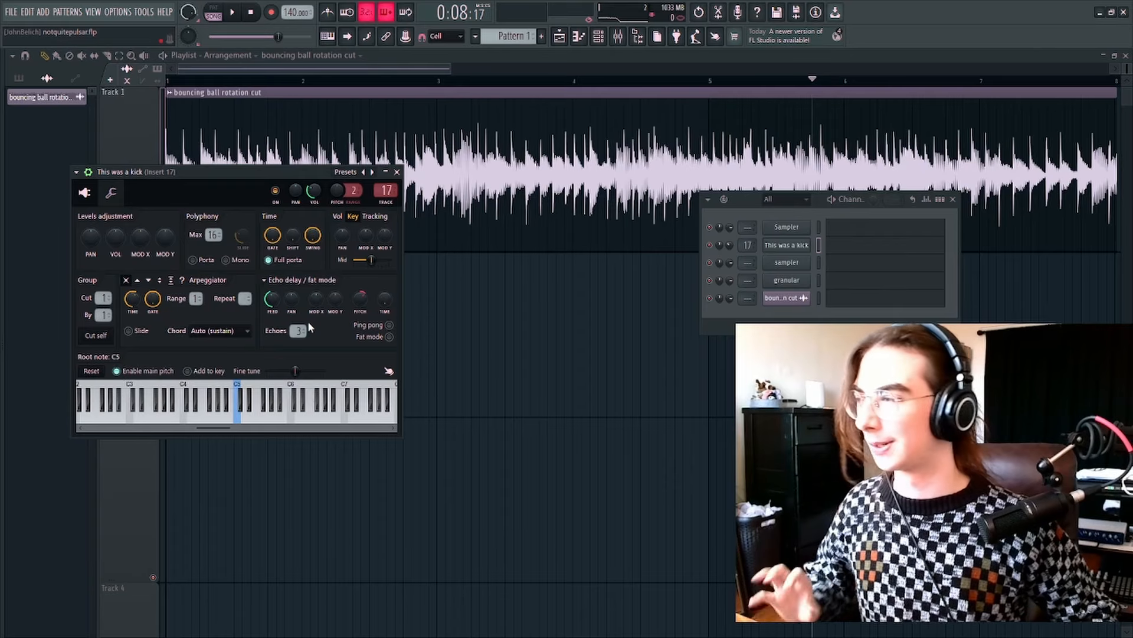
Reopen the sampler patch and load the dsharp latticeverb kick_3 sample from the homemade drums folder.
click(787, 263)
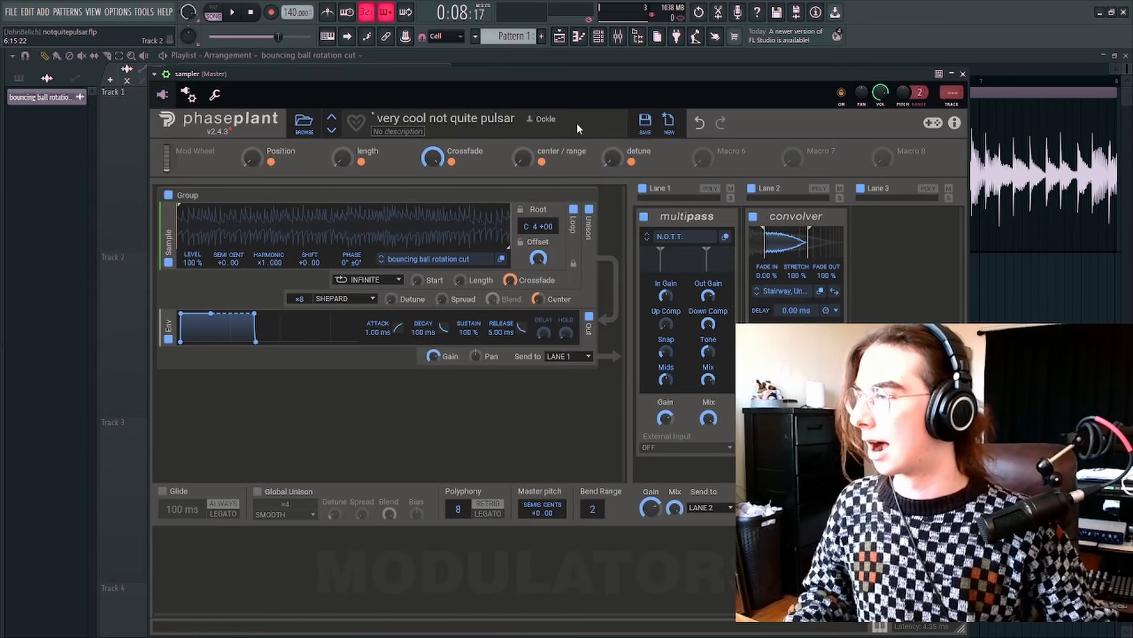
drag(598, 73, 637, 81)
mouse_move(8, 217)
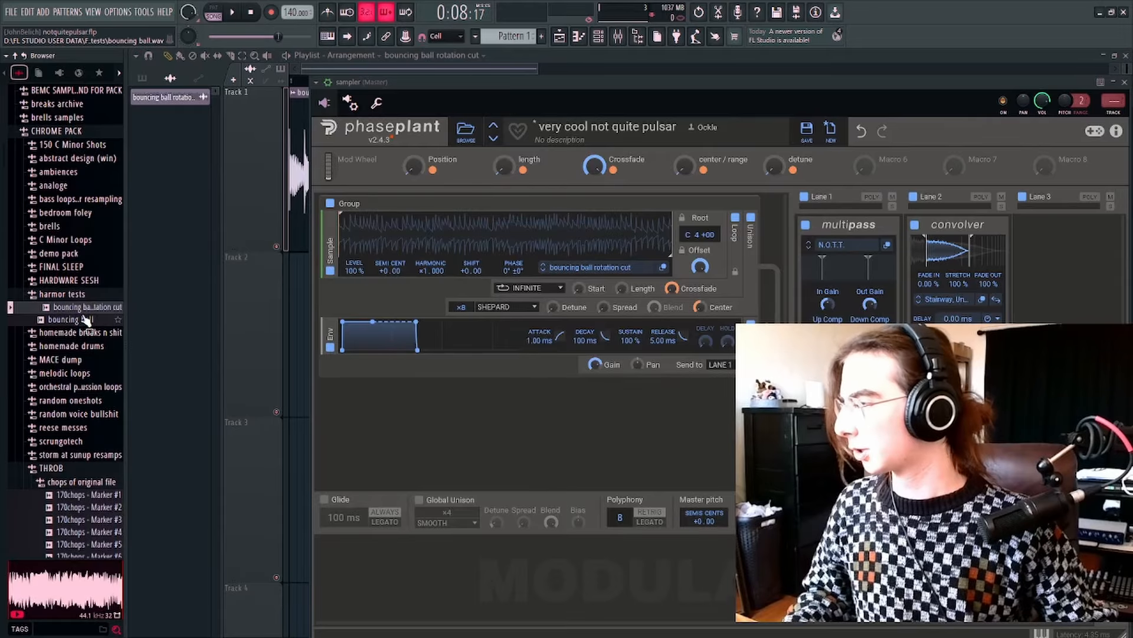
click(85, 352)
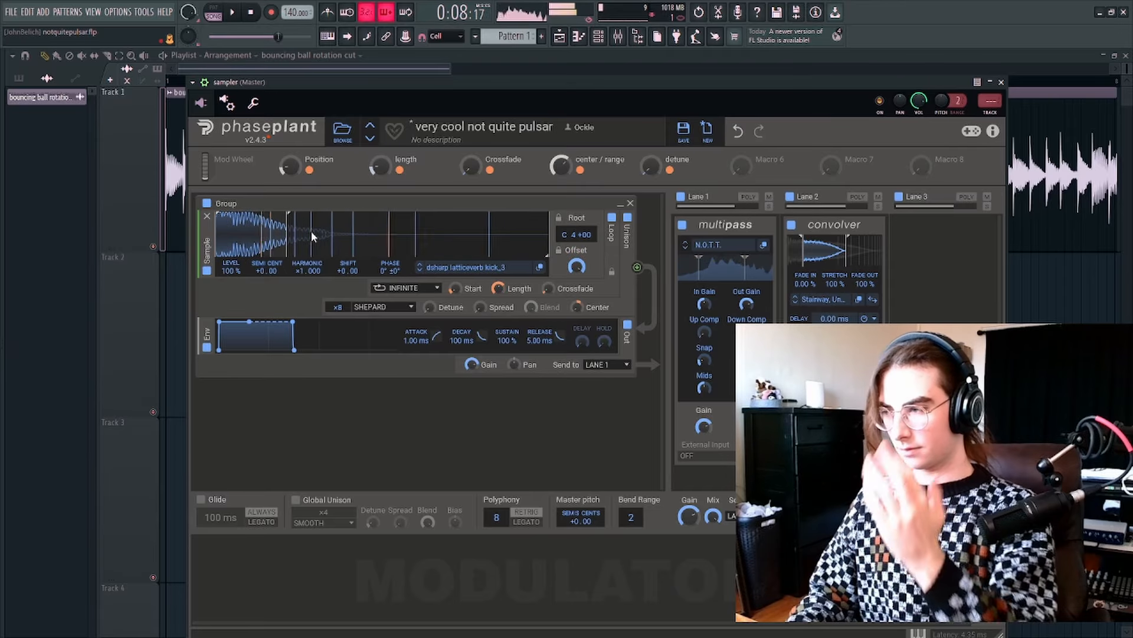
Set the kick sample's unison mode to Pitch Stack and move its loop start later into the decay.
click(389, 307)
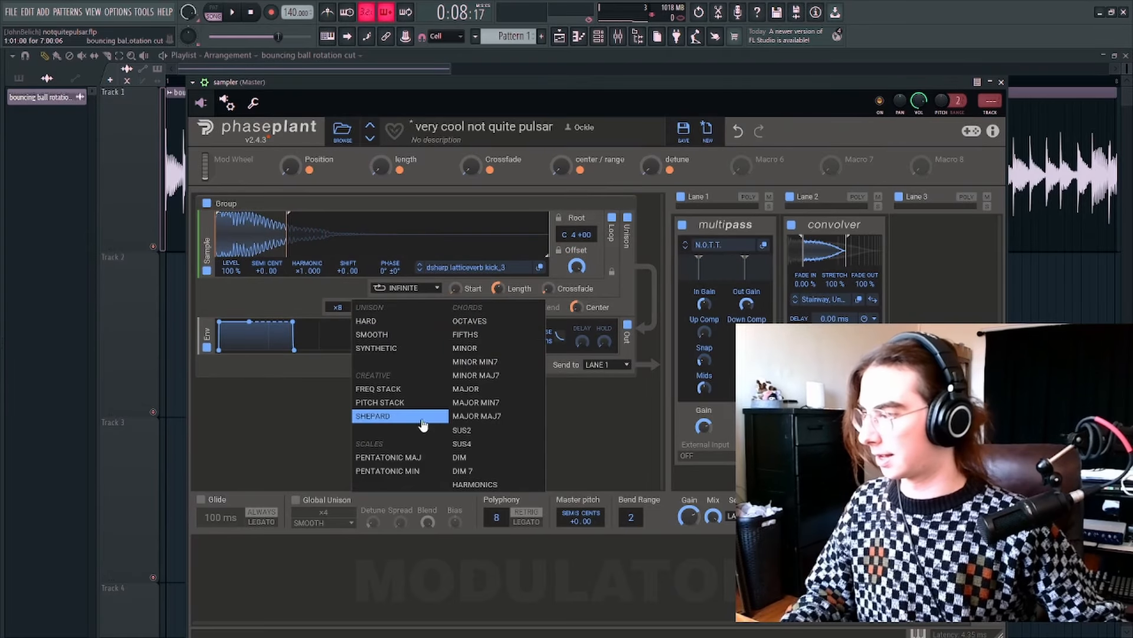
click(410, 399)
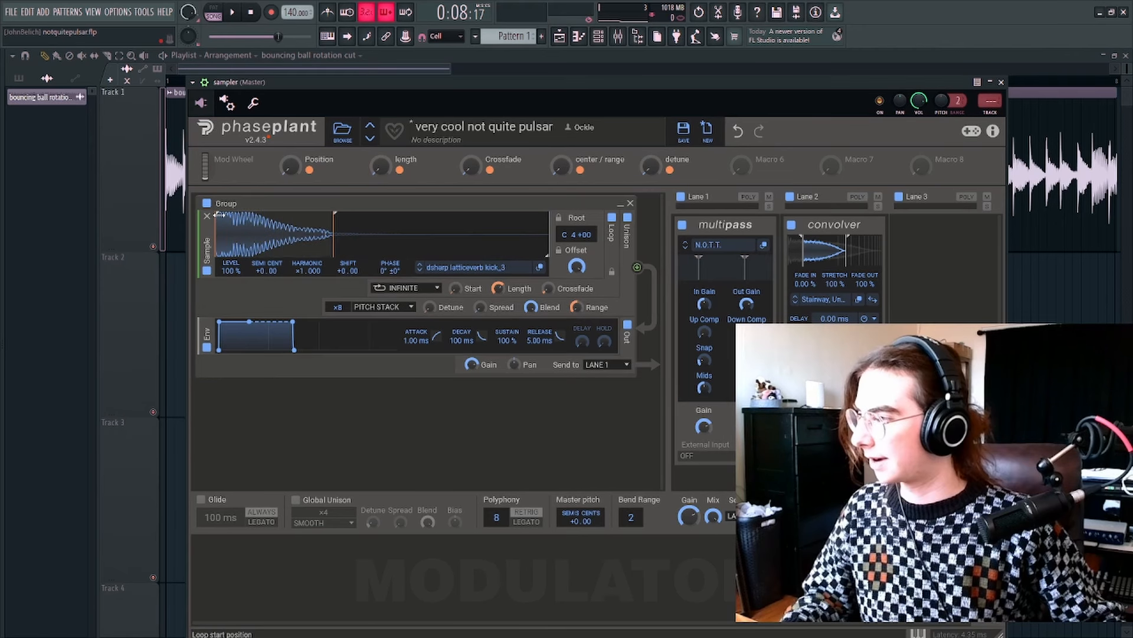
drag(220, 215, 327, 238)
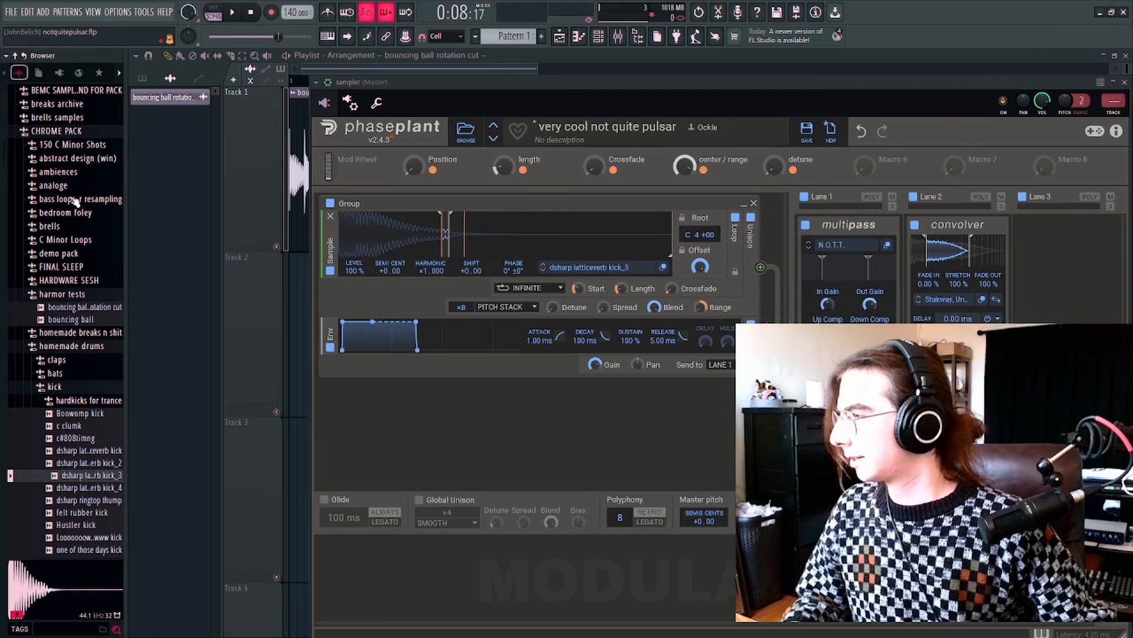
Load the d big reese sample into the sample generator and set its unison mode to Shepard.
click(72, 187)
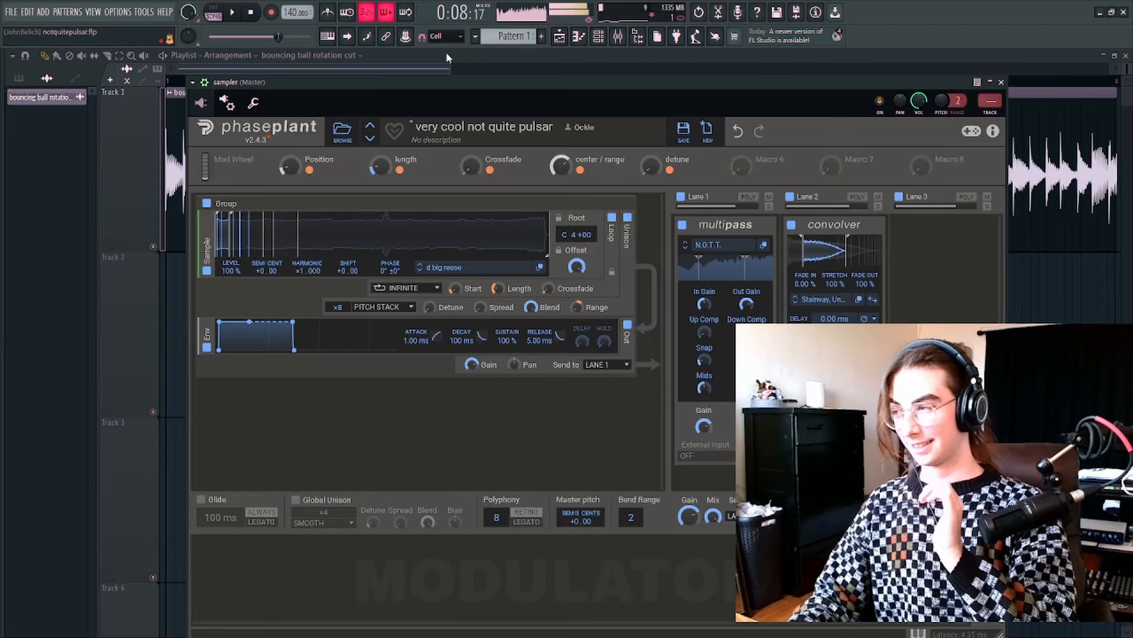
click(383, 307)
click(380, 412)
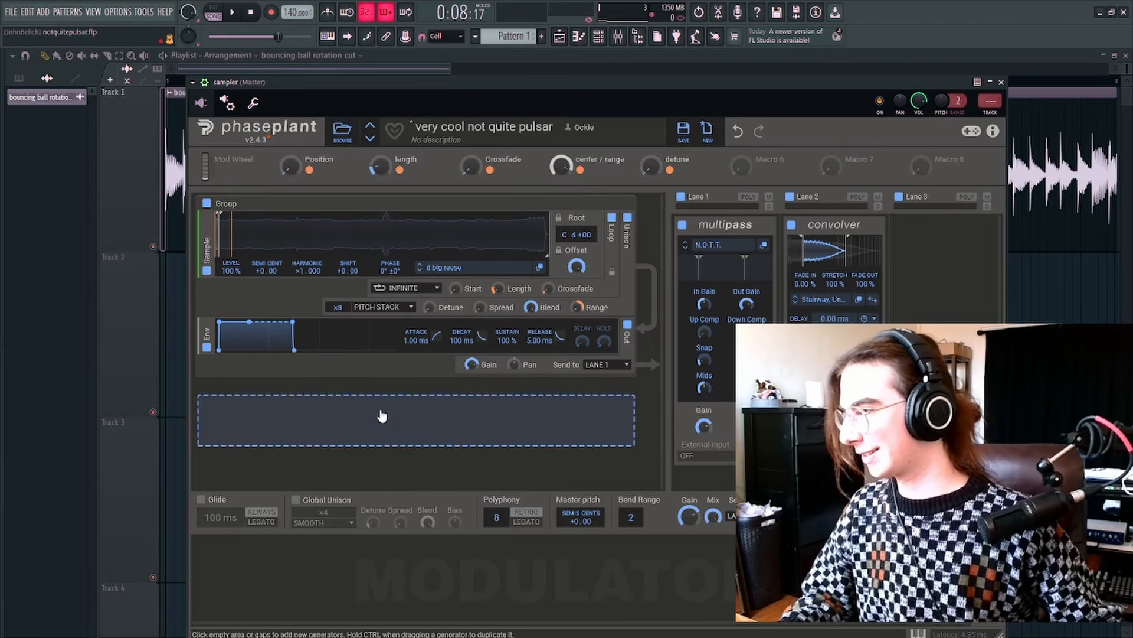
click(383, 307)
click(373, 420)
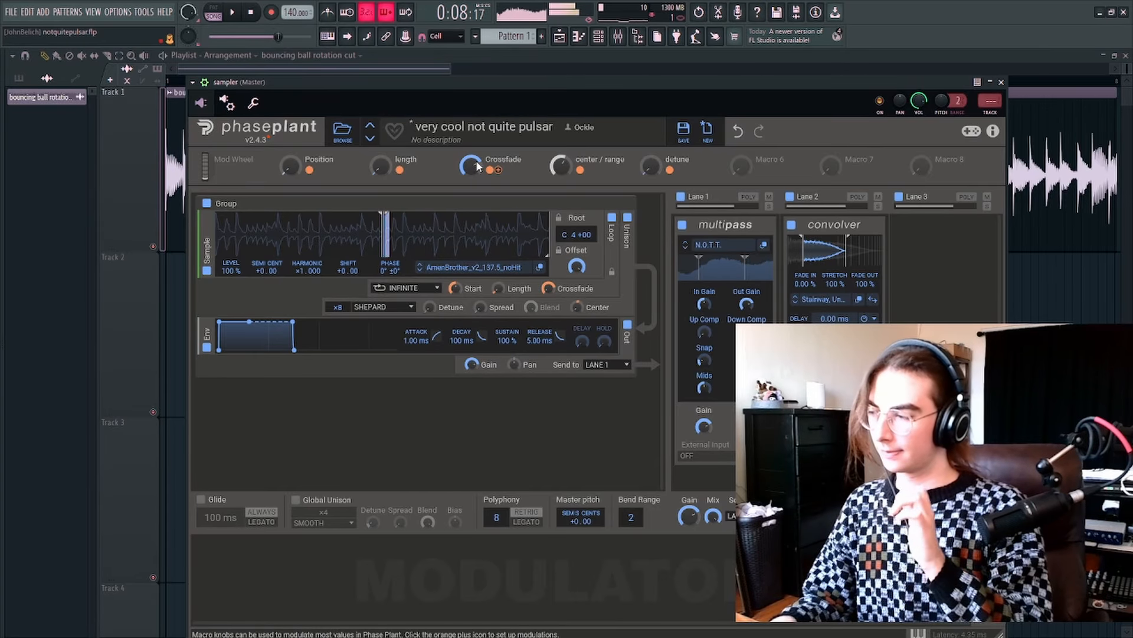
Enable Global Unison, set its mode to Fifths and raise its spread slightly.
click(295, 500)
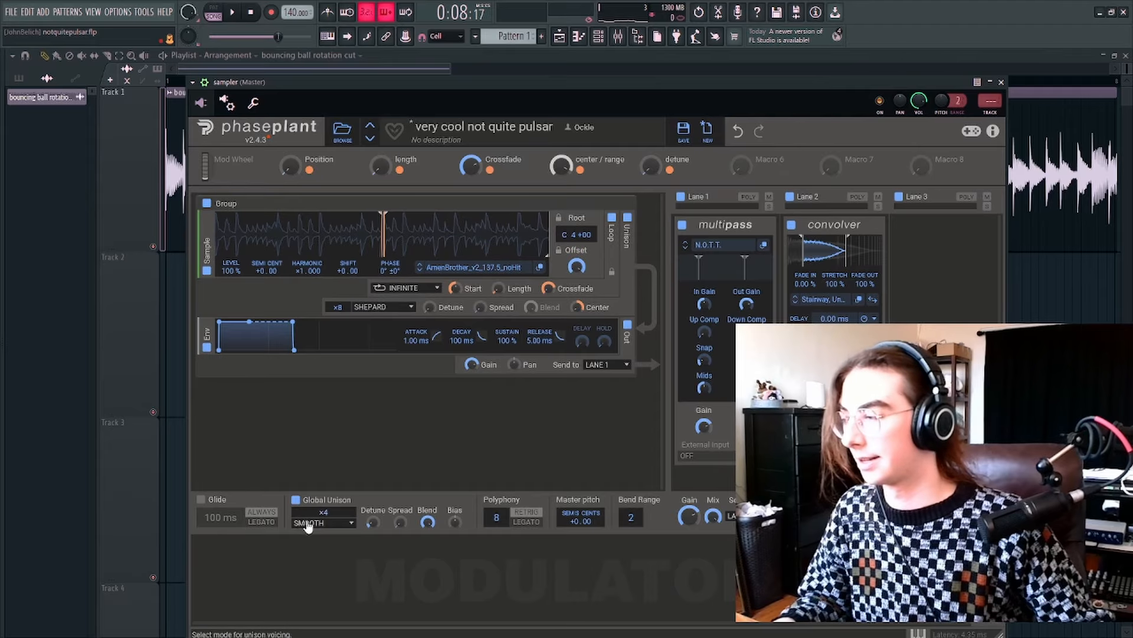
click(301, 522)
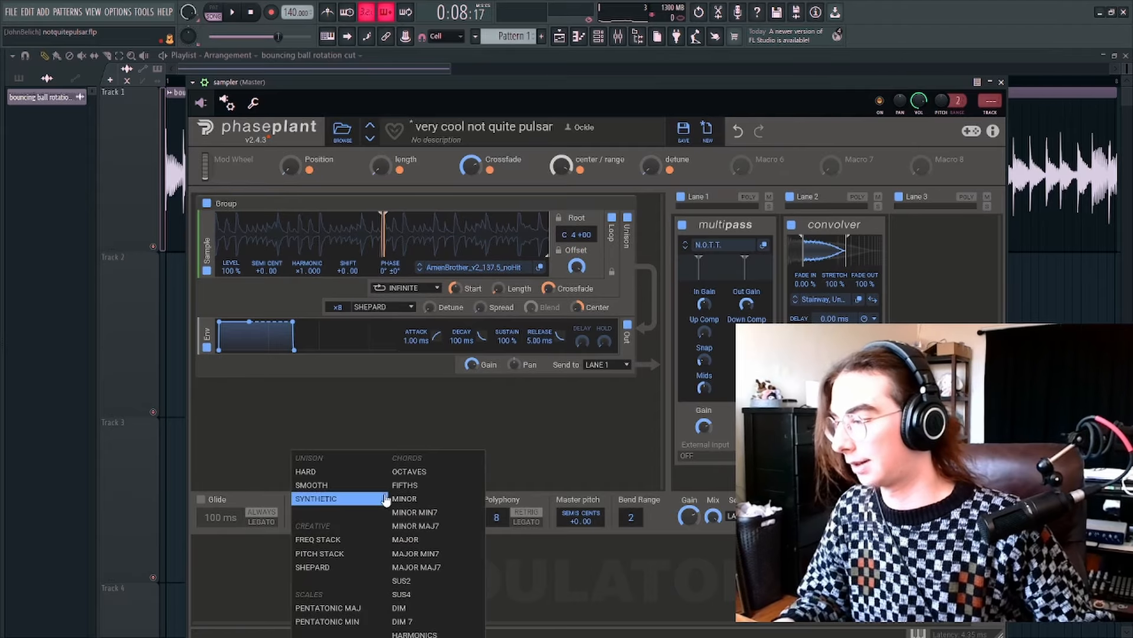
click(428, 485)
drag(400, 522, 400, 513)
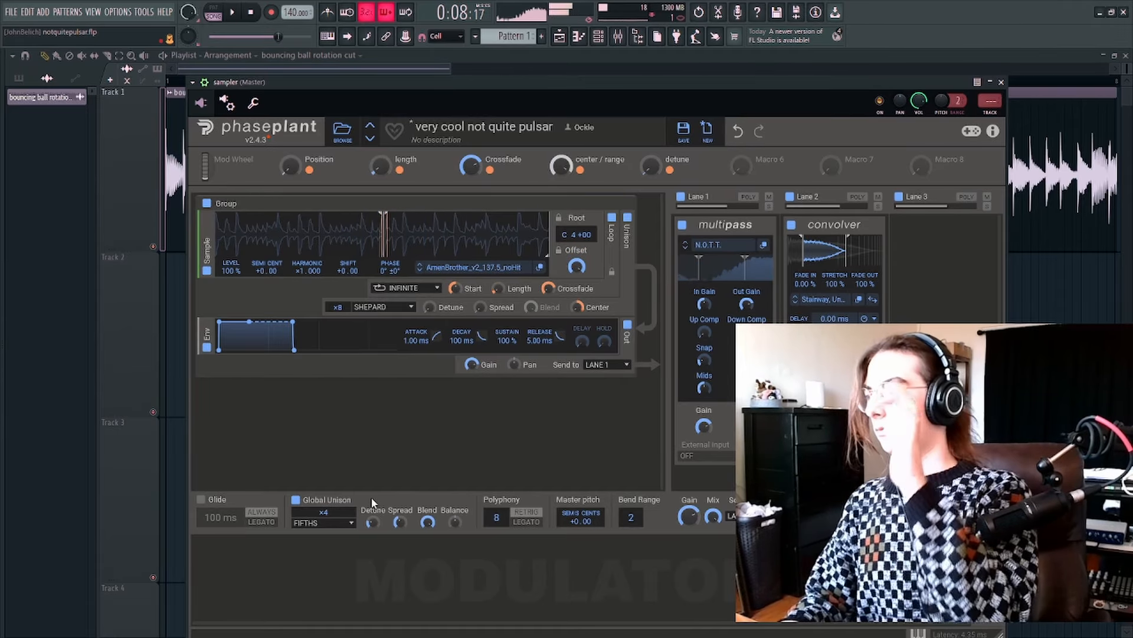
Find the true eater sample in the CHROME PACK ambiences folder and load it into the sample generator.
key(alt+F8)
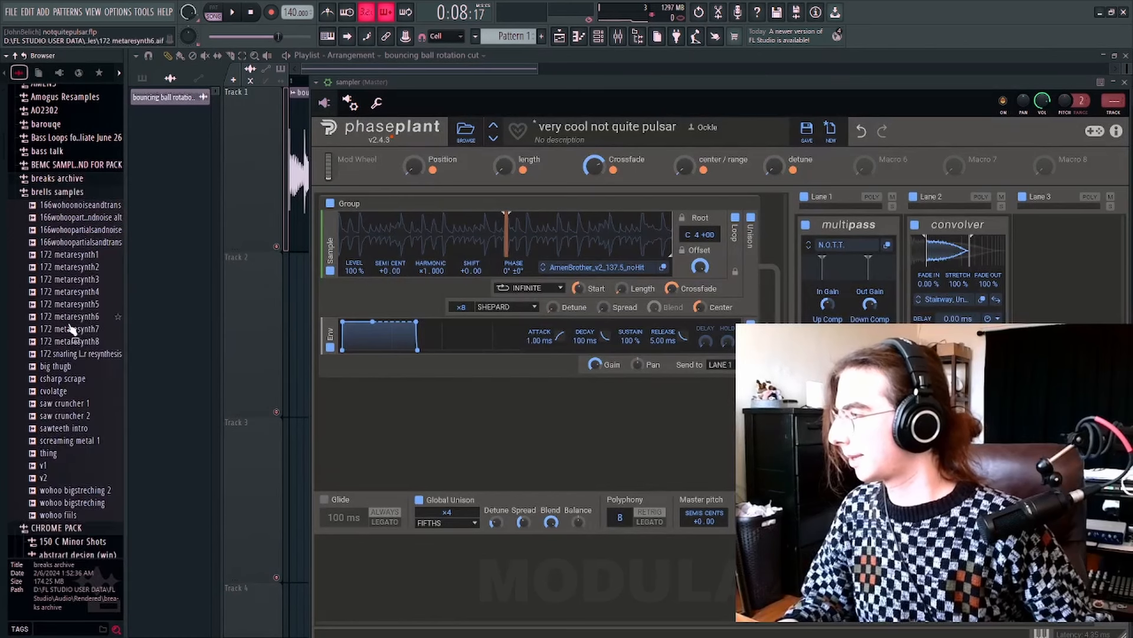
scroll(71, 329, up, 3)
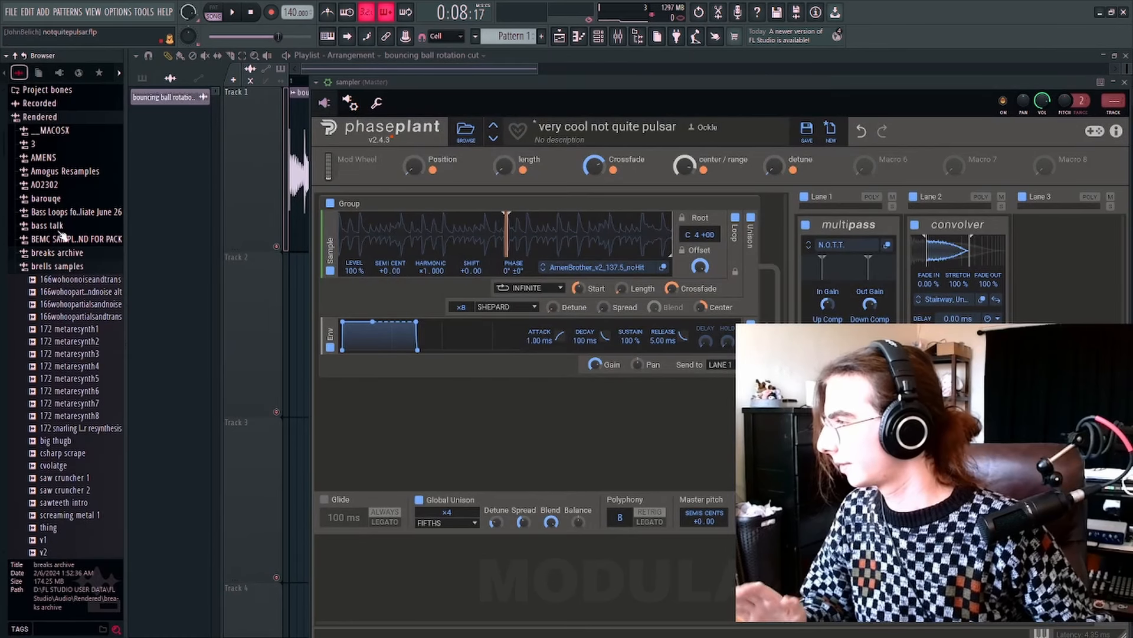
click(58, 266)
scroll(64, 413, down, 4)
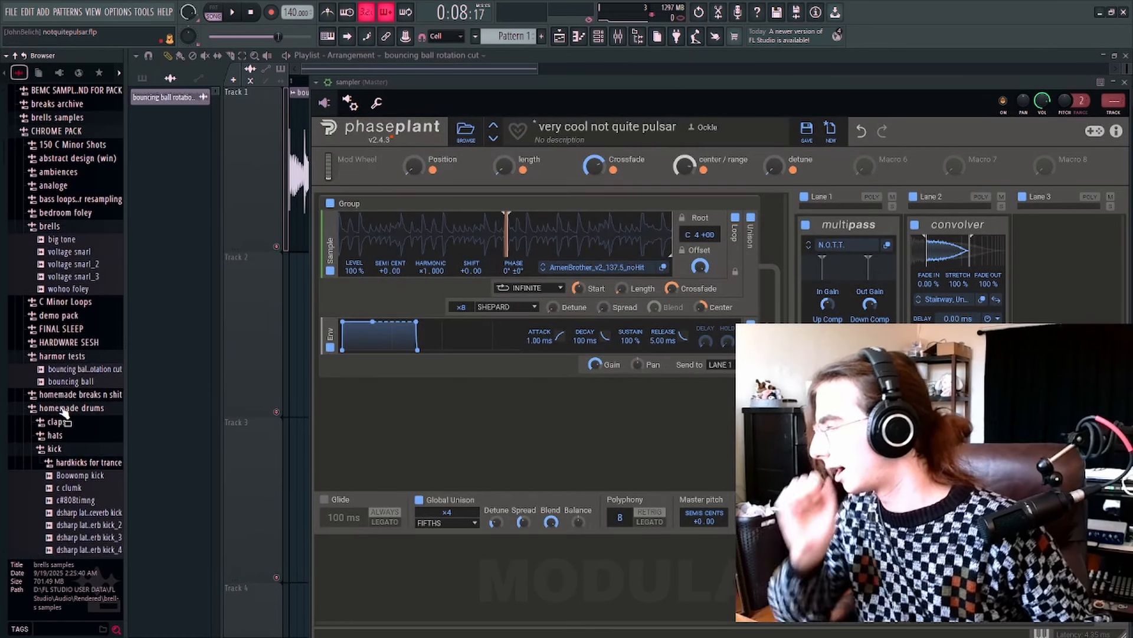
scroll(63, 413, down, 7)
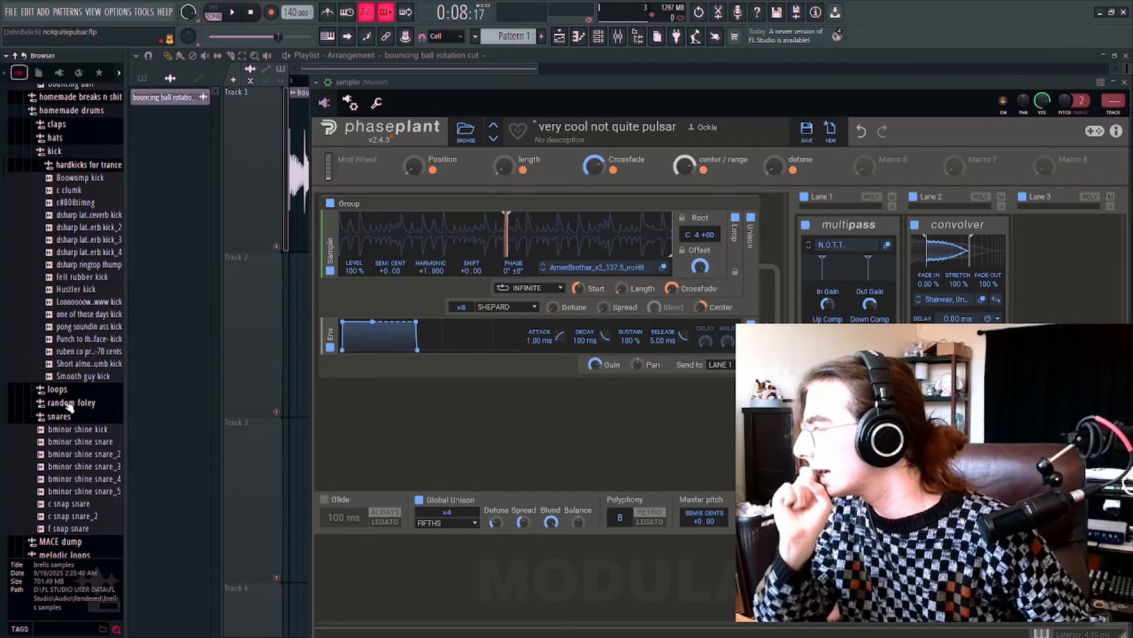
scroll(70, 448, up, 10)
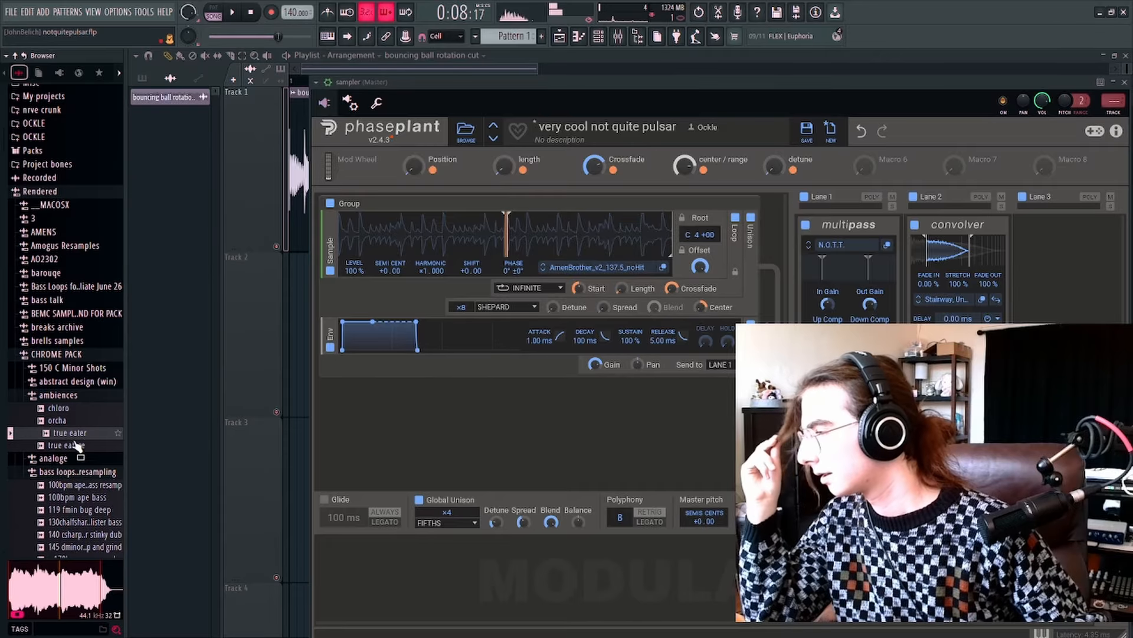
drag(69, 432, 230, 268)
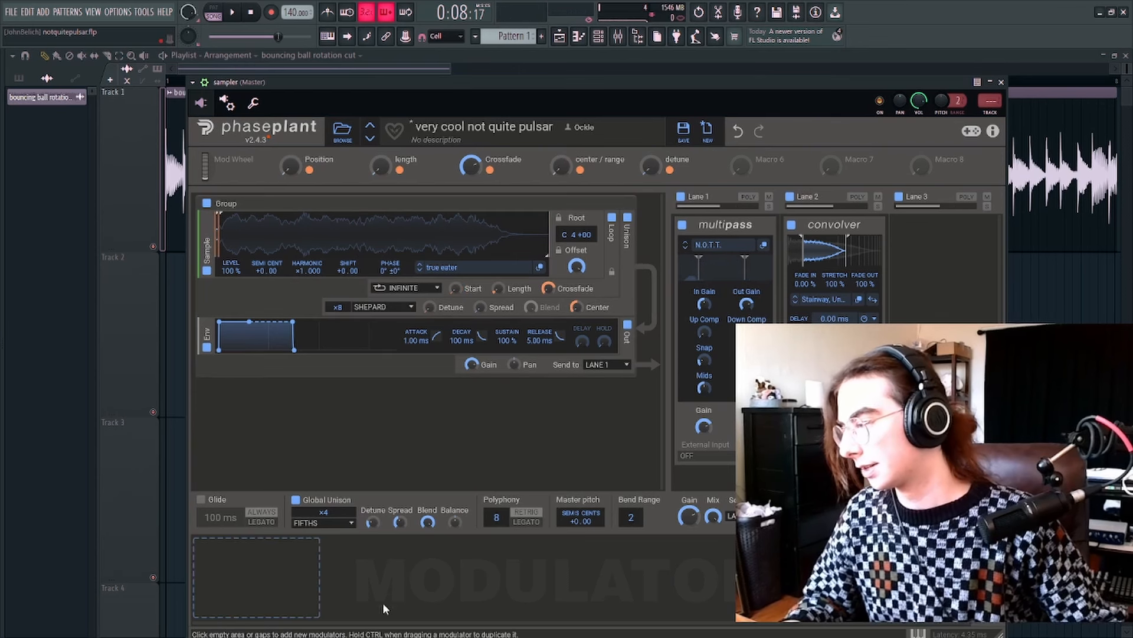
Set Global Unison to Shepard mode with 8 voices.
click(331, 522)
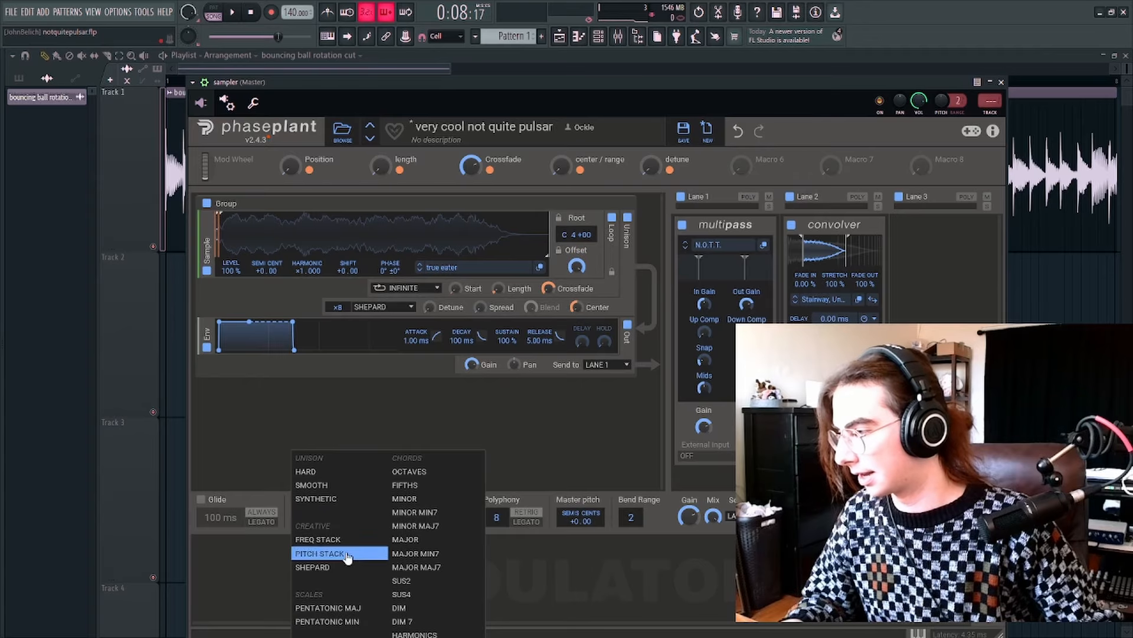
click(339, 549)
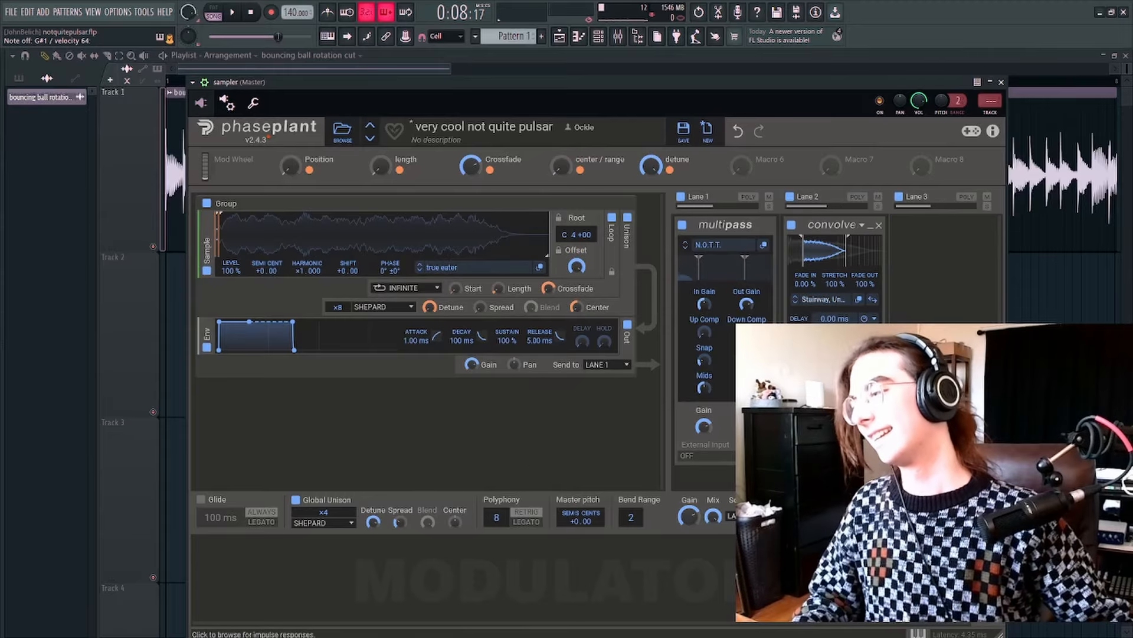
click(334, 522)
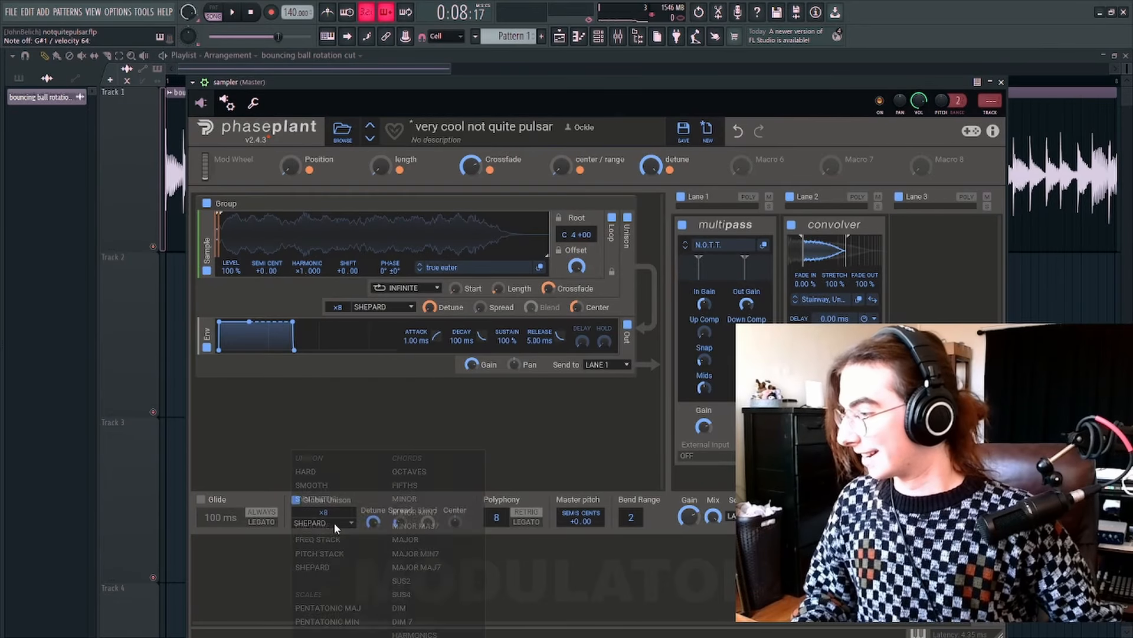
click(322, 569)
Switch both the sample's unison and Global Unison to Pitch Stack and adjust the global detune.
click(387, 313)
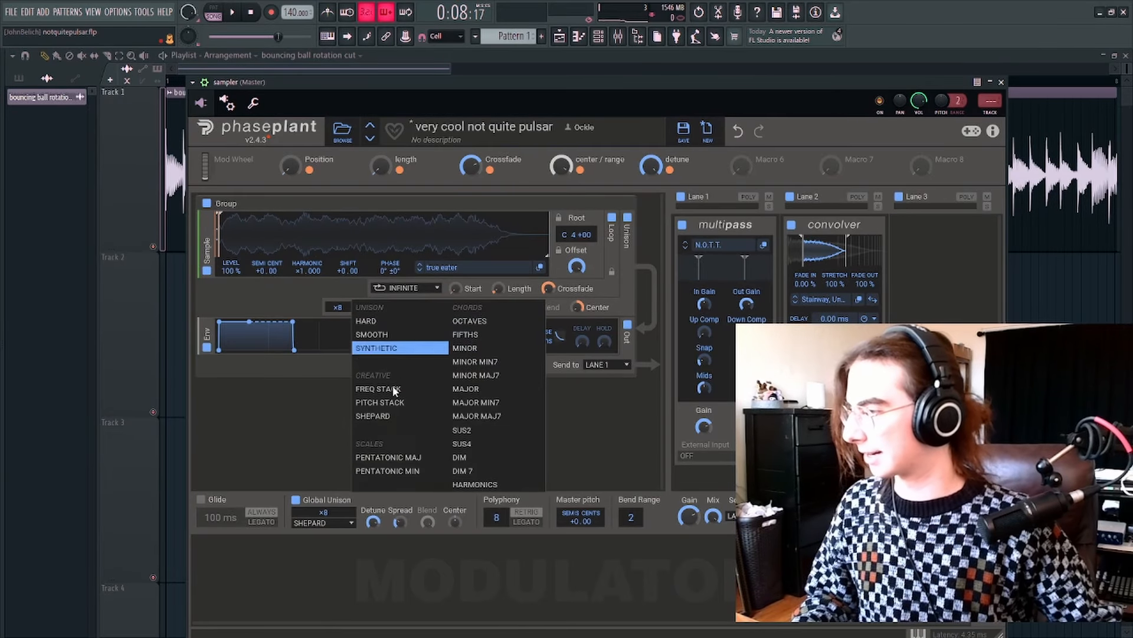
click(391, 400)
click(347, 519)
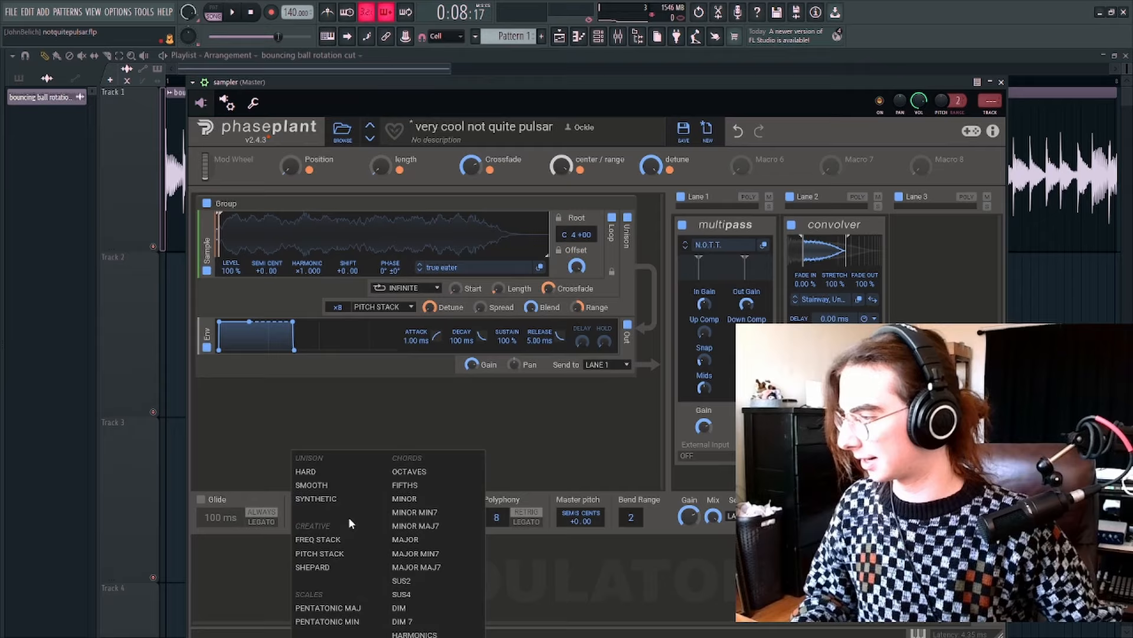
click(336, 555)
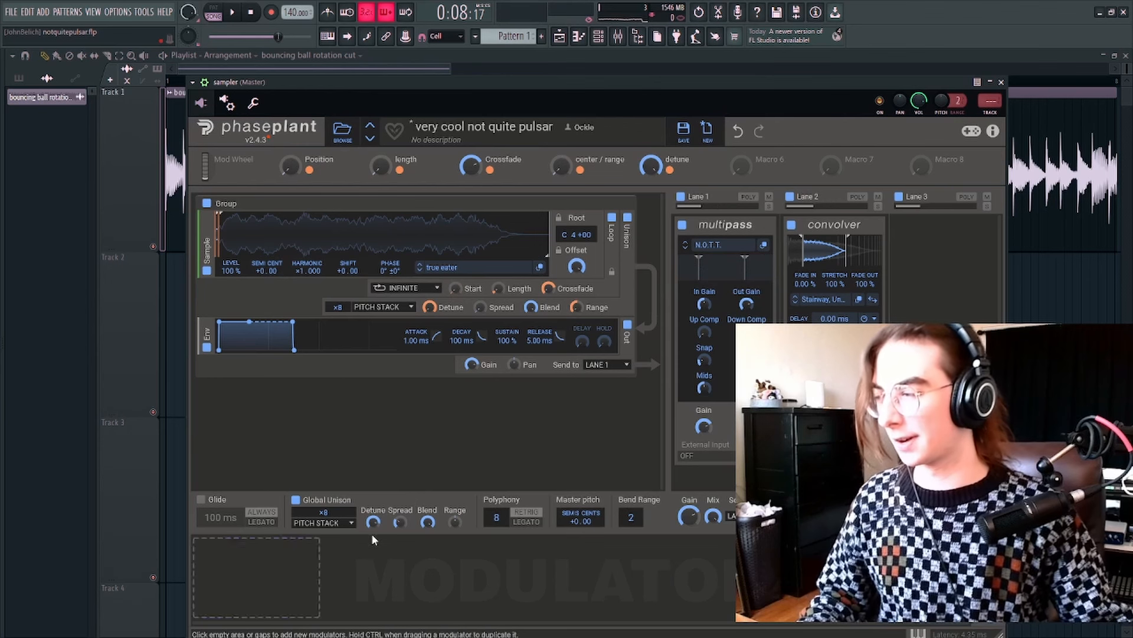
drag(373, 523, 368, 516)
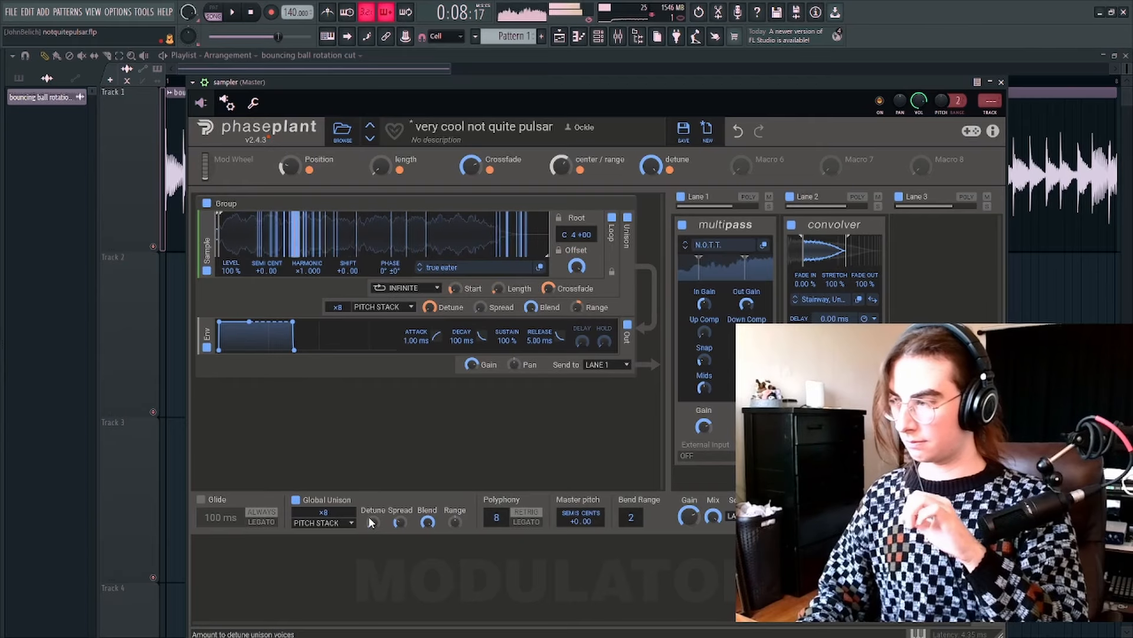
Reset the detune macro to 0% and set the Global Unison mode to Hard.
double_click(652, 168)
click(330, 517)
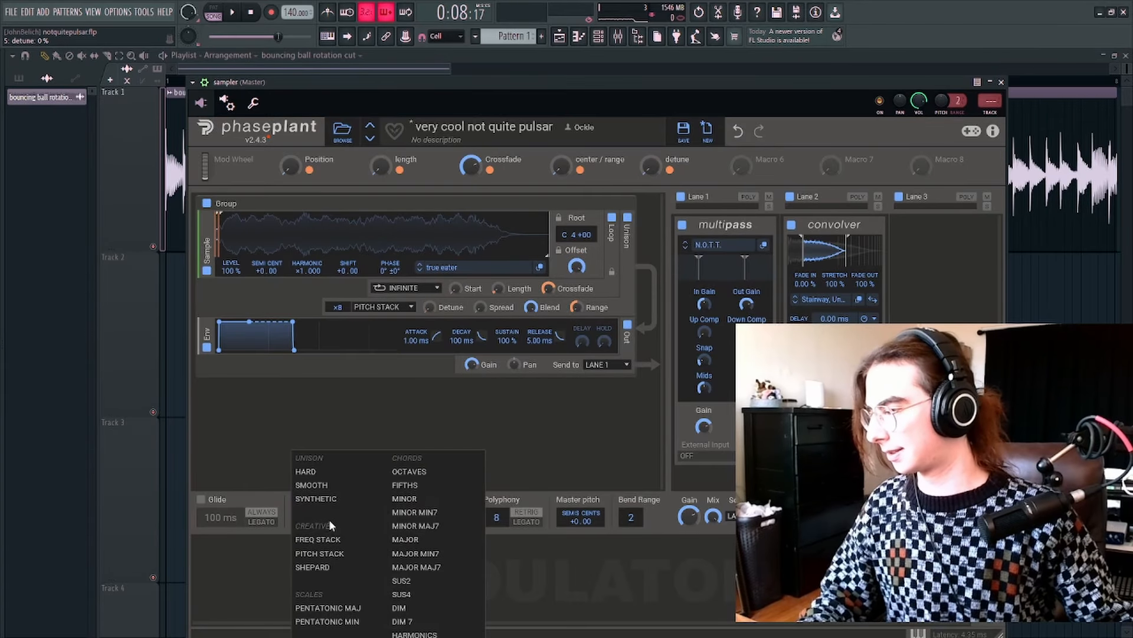
click(334, 471)
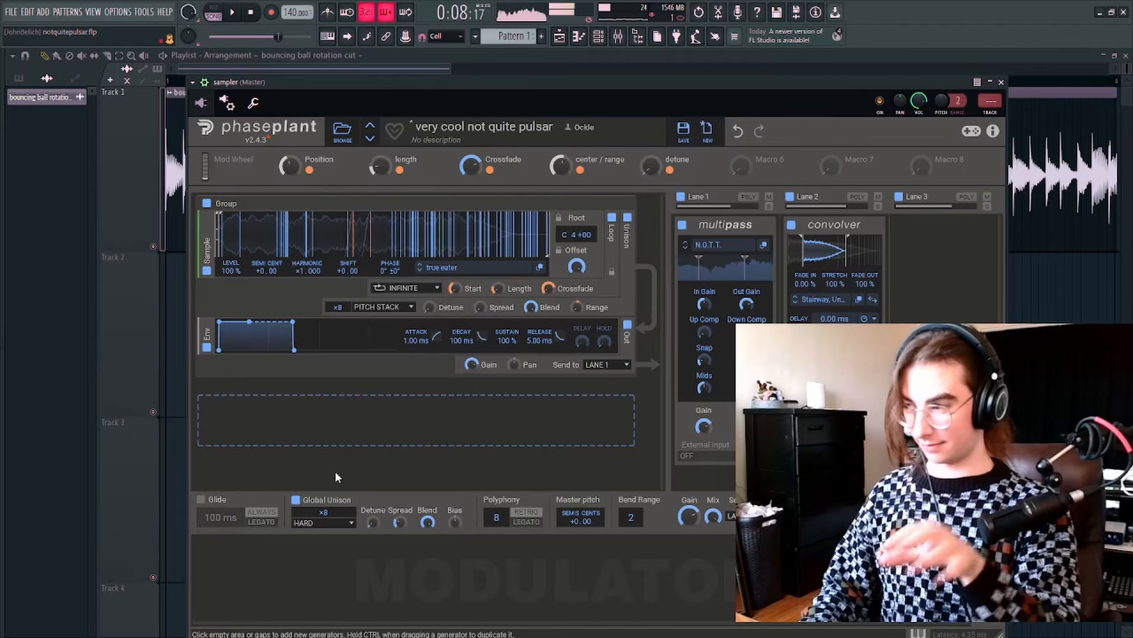
Load the germy ballswell audio cut2 sample into the sample generator and set its unison mode to Freq Stack.
key(alt+F8)
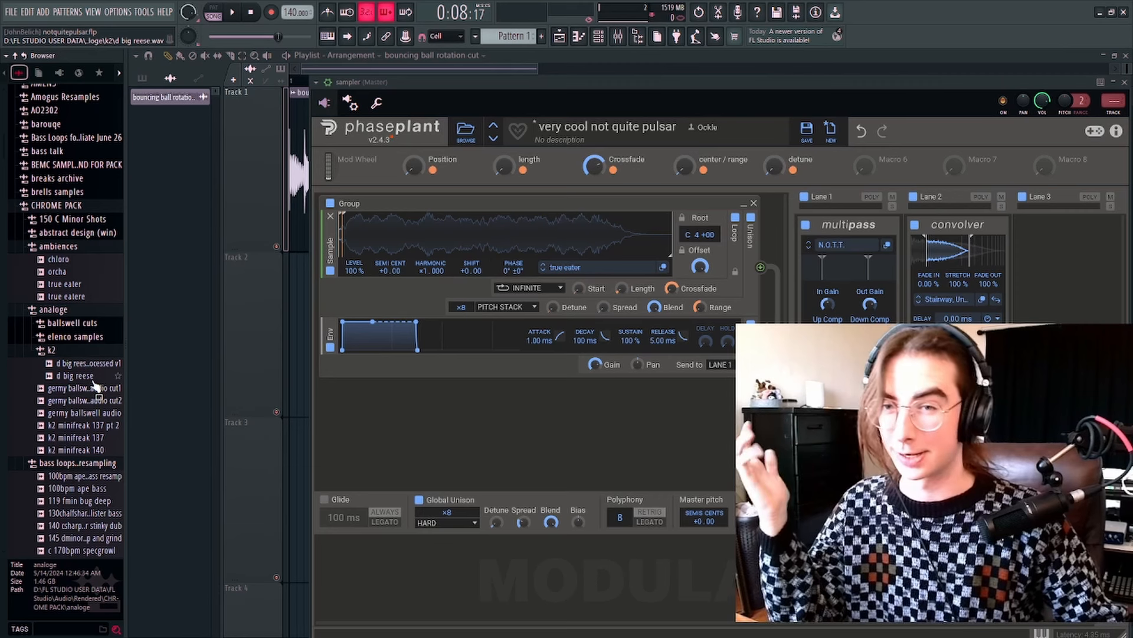
drag(94, 388, 329, 218)
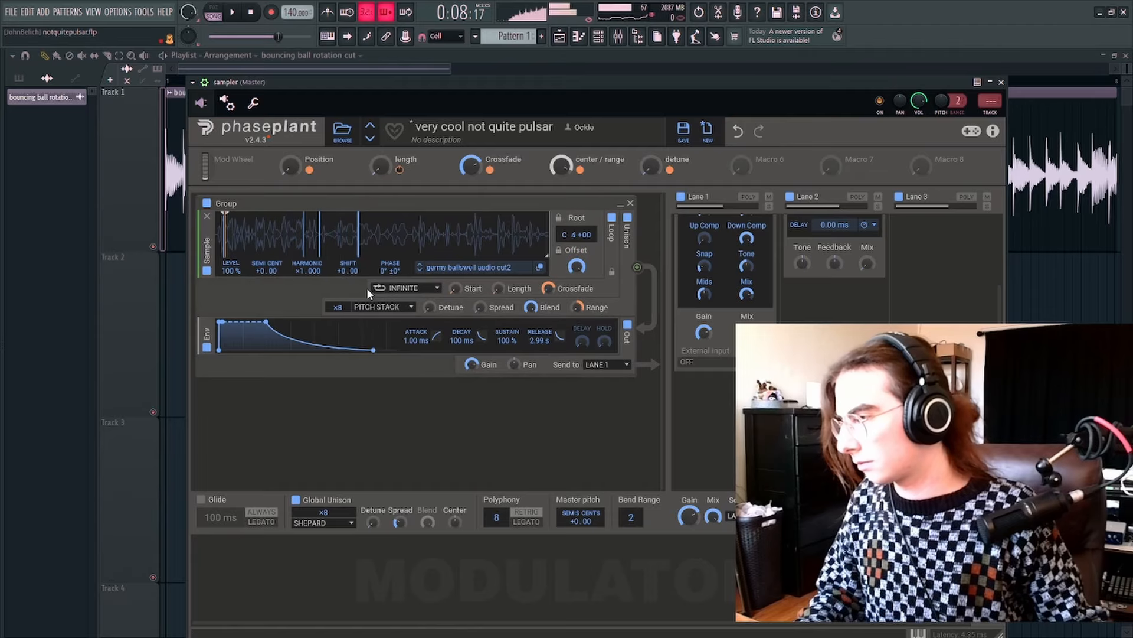
click(372, 307)
click(382, 399)
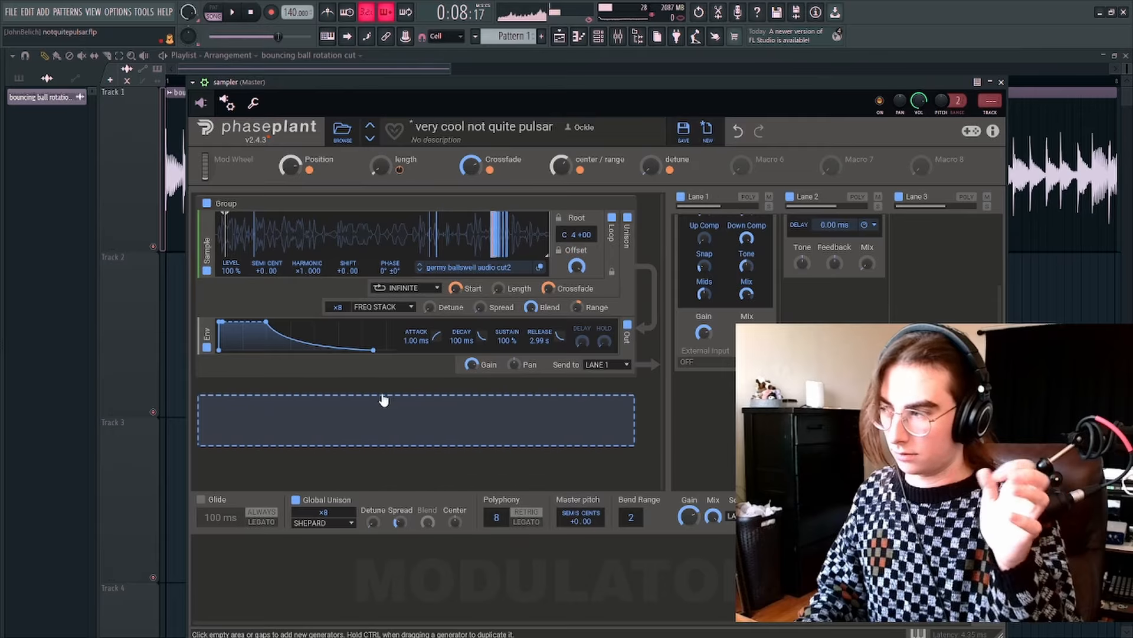
Load the 100bpm ape bass resamp sample with a raised offset and loop a very short section at its start.
key(alt+F8)
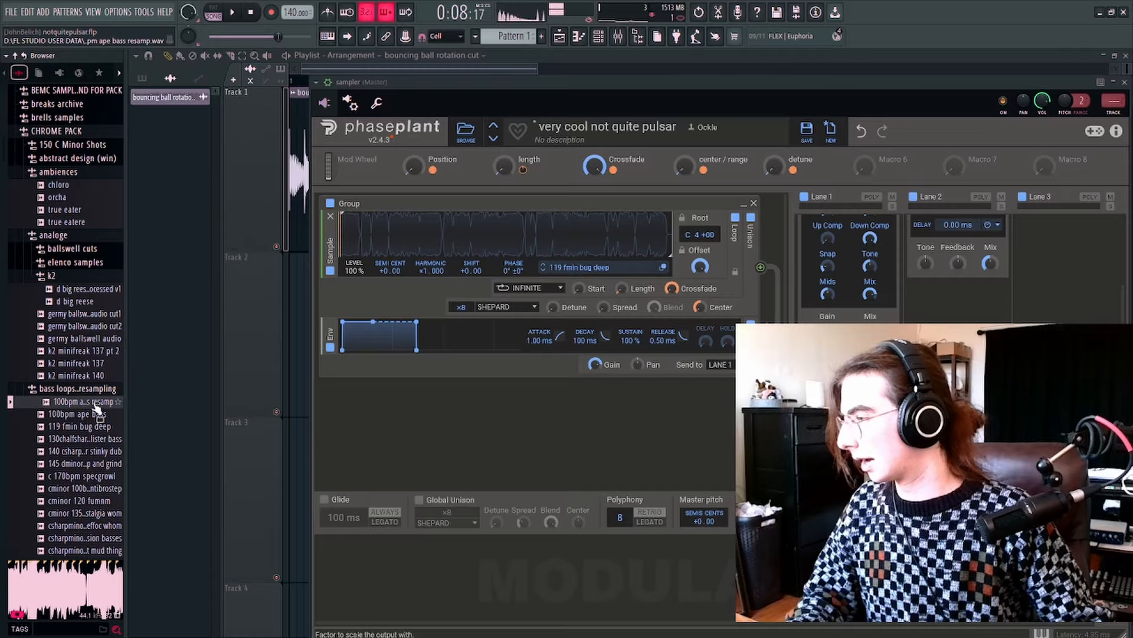
drag(93, 403, 353, 244)
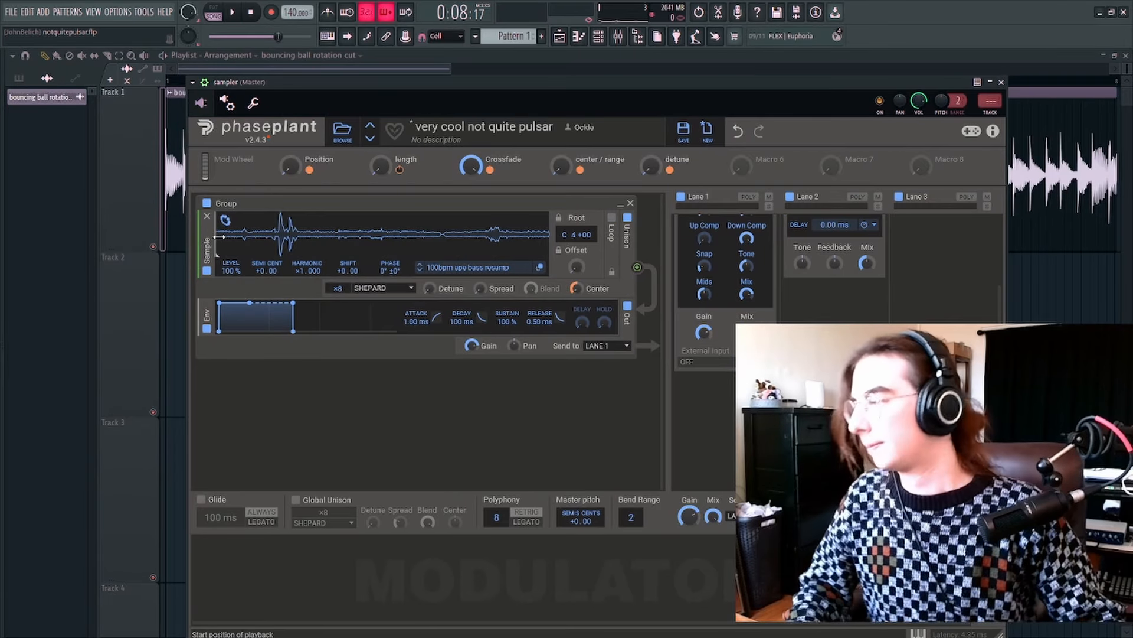
drag(577, 268, 580, 203)
click(612, 219)
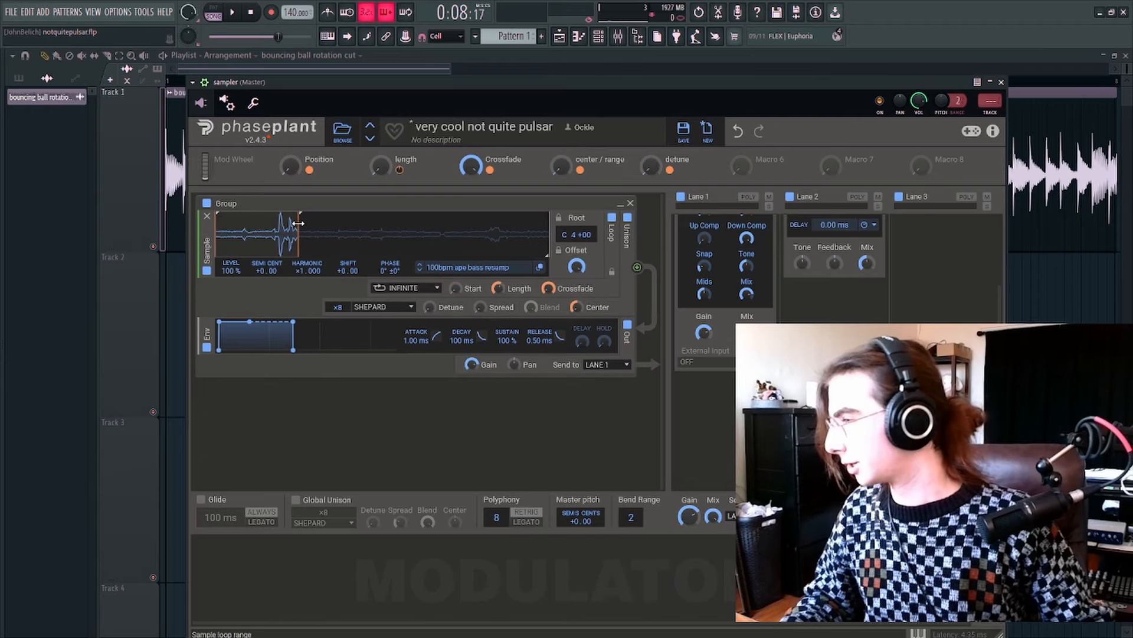
drag(298, 223, 223, 228)
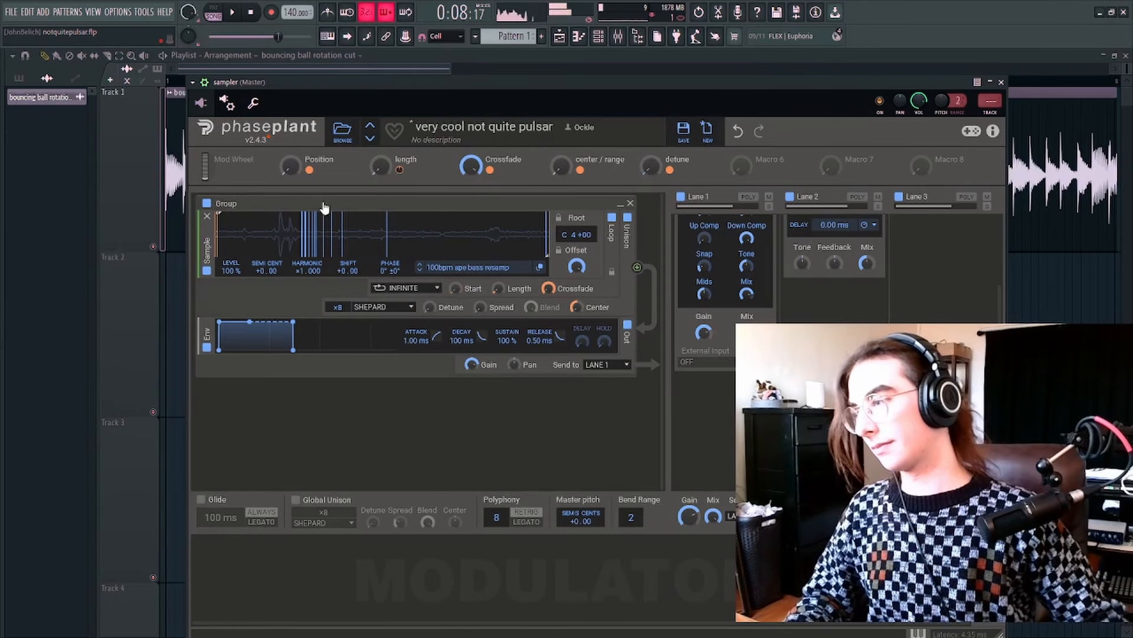
Lower the convolver's mix and enable Global Unison, trying Pitch Stack before choosing Hard mode.
drag(869, 264, 868, 282)
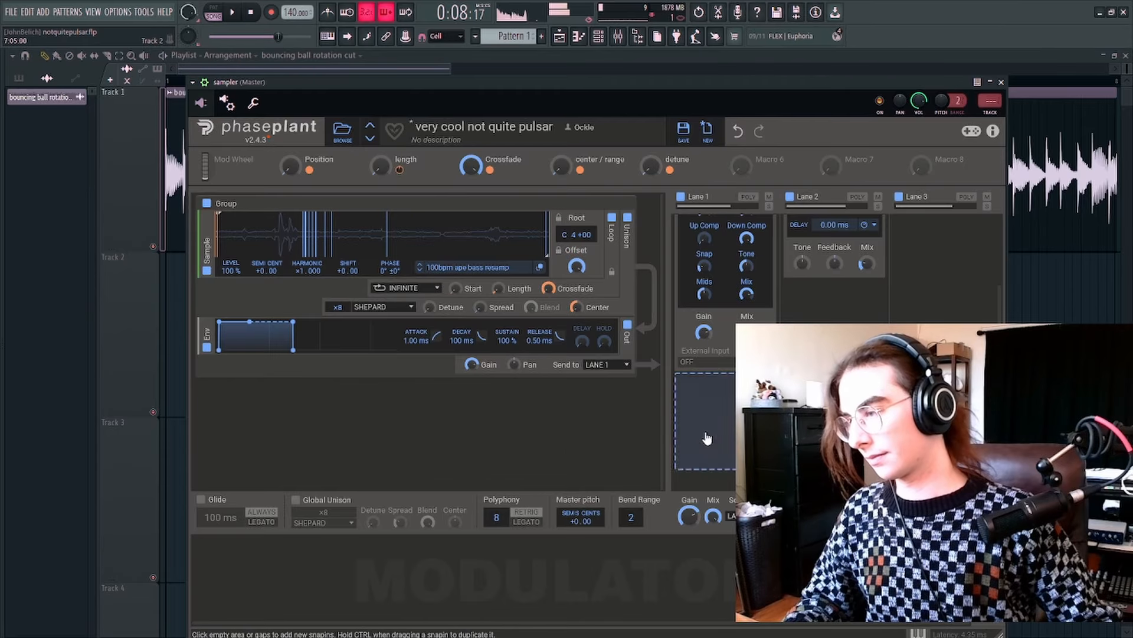
click(294, 500)
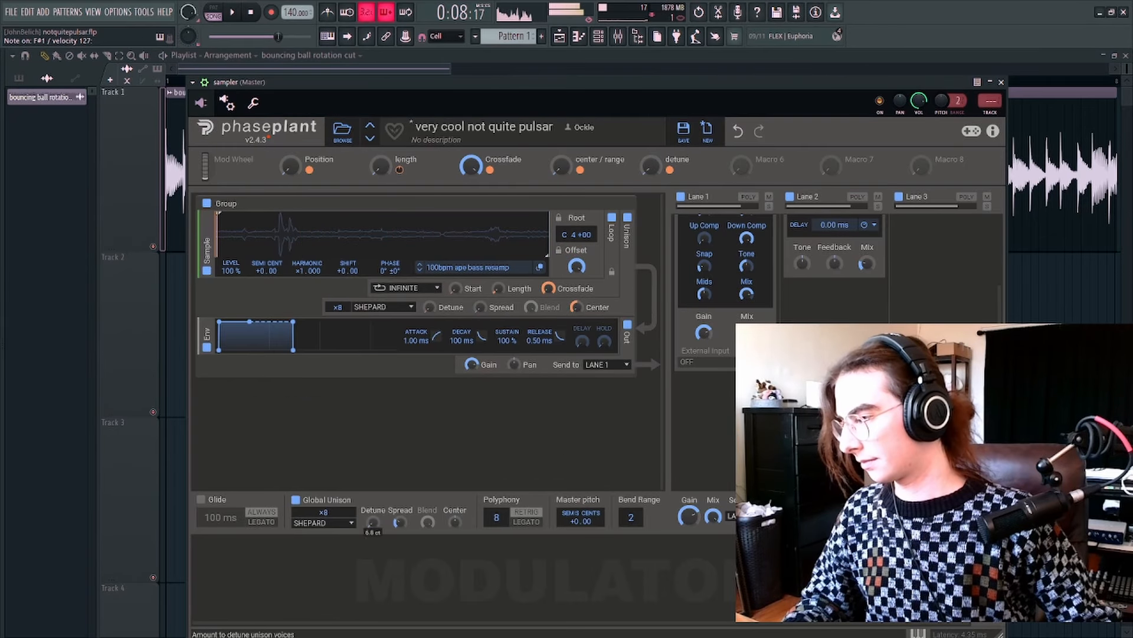
click(334, 521)
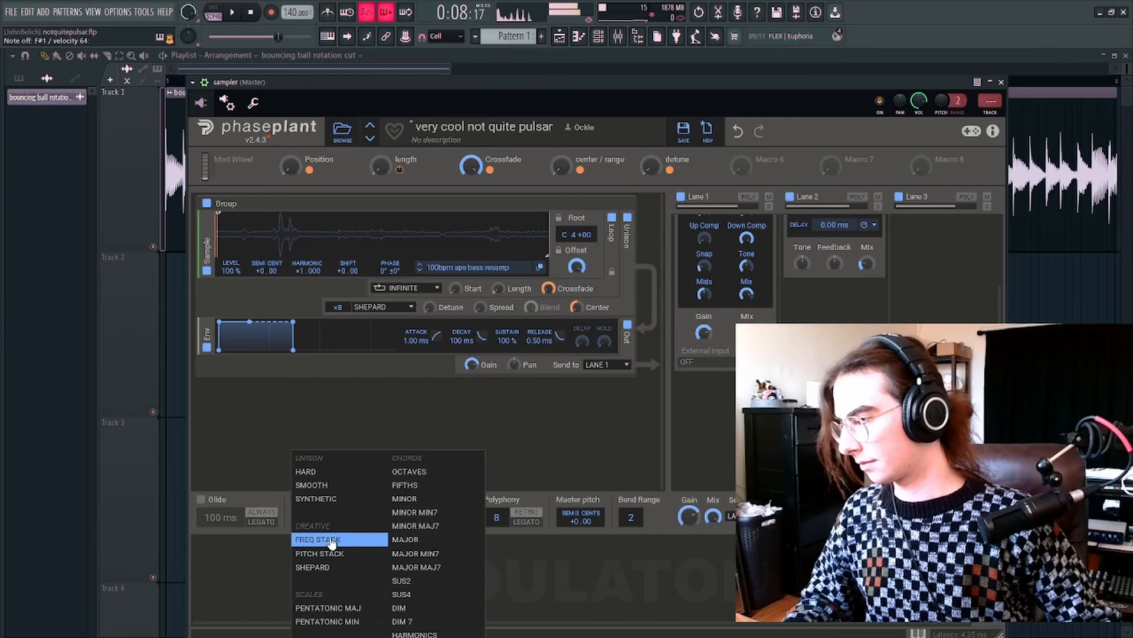
click(330, 525)
click(332, 524)
click(340, 554)
click(336, 524)
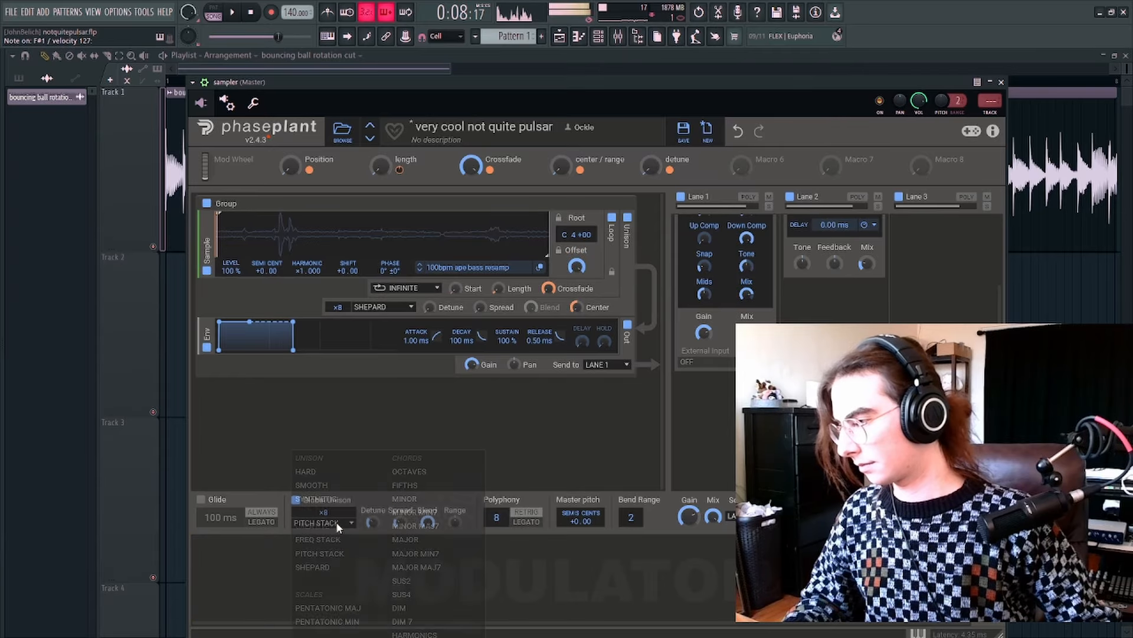
click(336, 472)
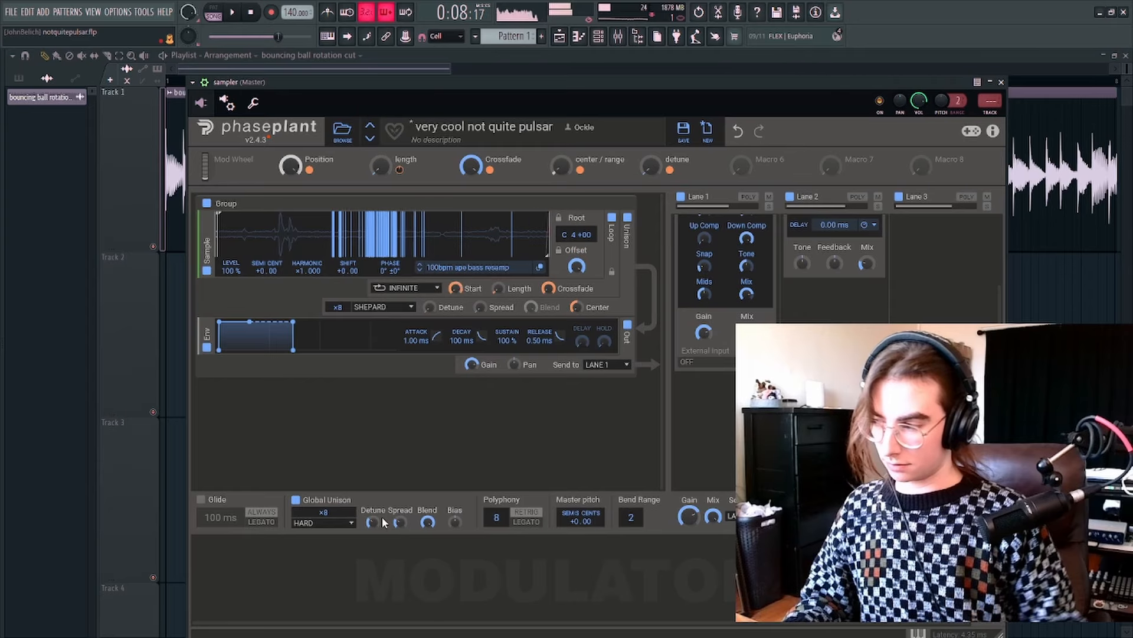
Try the Pitch Stack and Fifths unison modes on the ape bass sample and return it to Shepard.
click(388, 311)
click(403, 395)
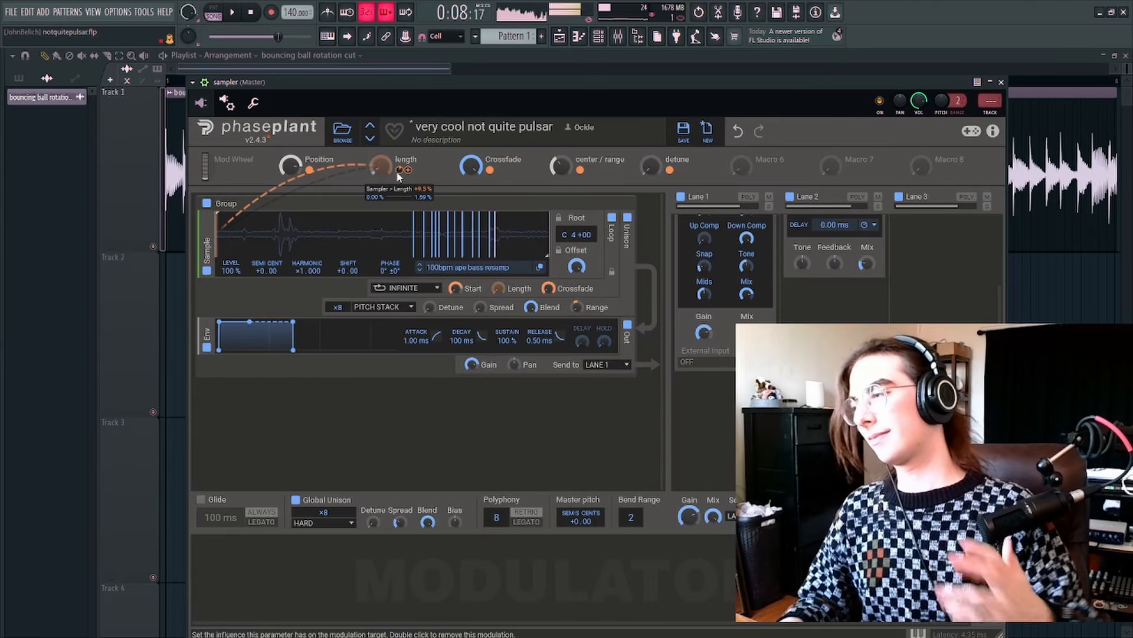
click(378, 307)
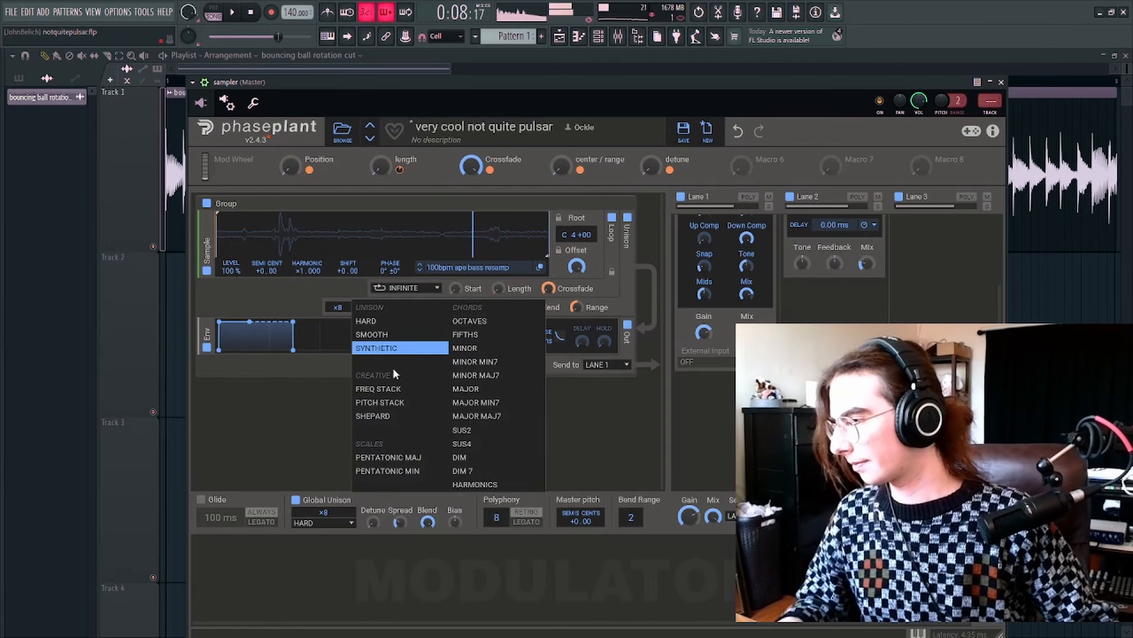
click(496, 334)
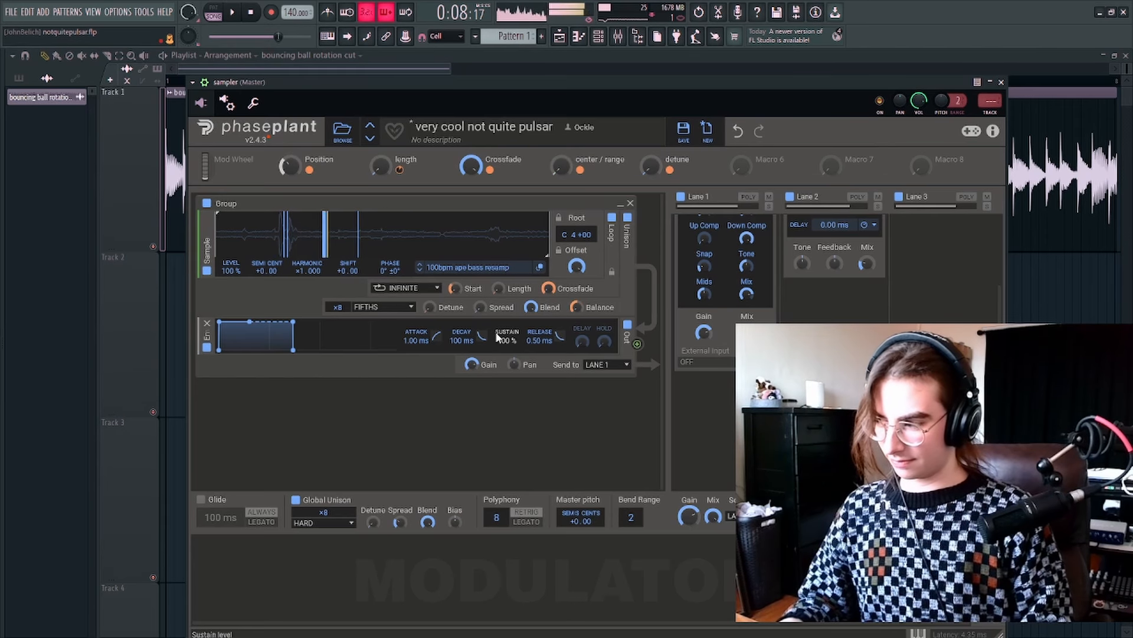
click(372, 308)
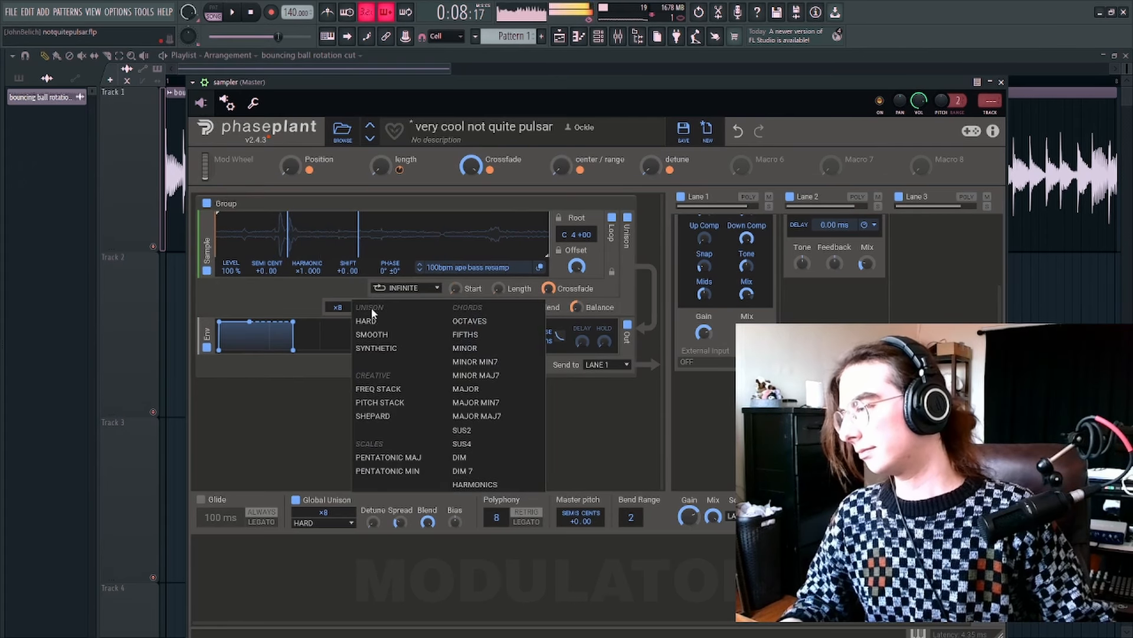
click(385, 416)
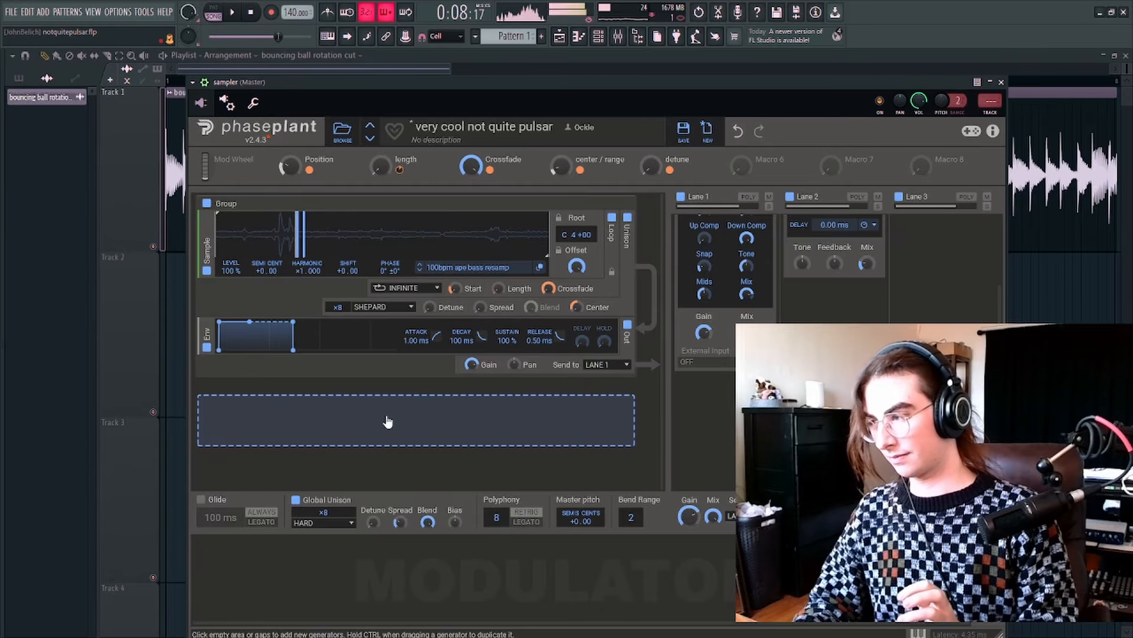
Add a Filter generator and place it between the sample generator and the envelope in the group.
click(401, 390)
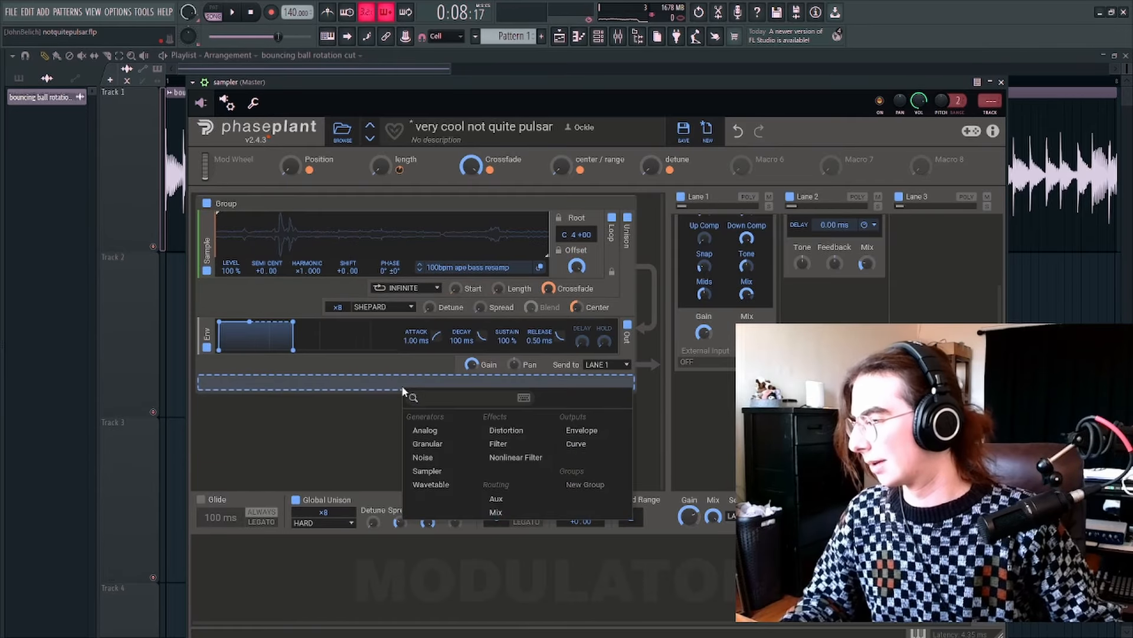
click(517, 444)
drag(208, 396, 217, 330)
Modulate the filter's cutoff with the sample generator's output and adjust the cutoff and Q, trying a high Q before lowering it.
click(636, 268)
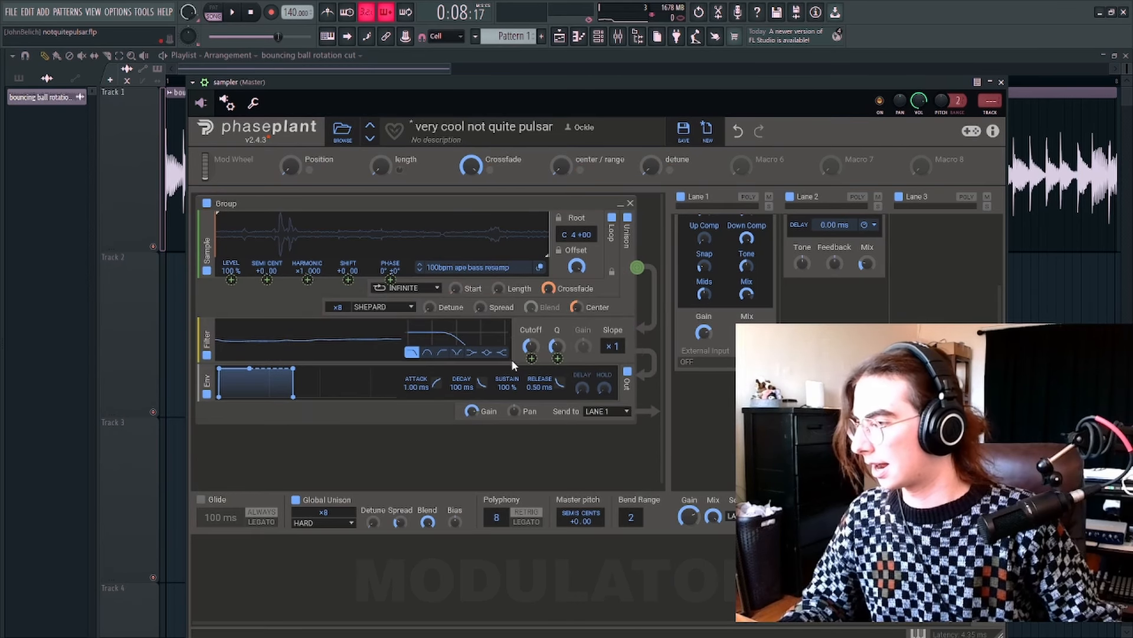
click(532, 358)
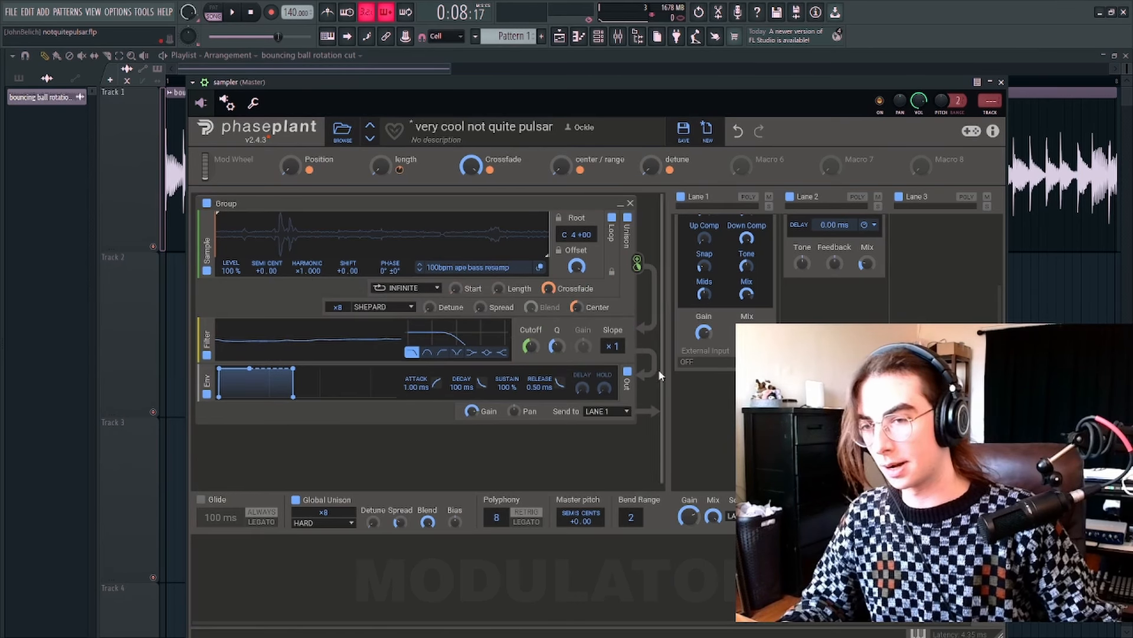
drag(532, 346, 533, 345)
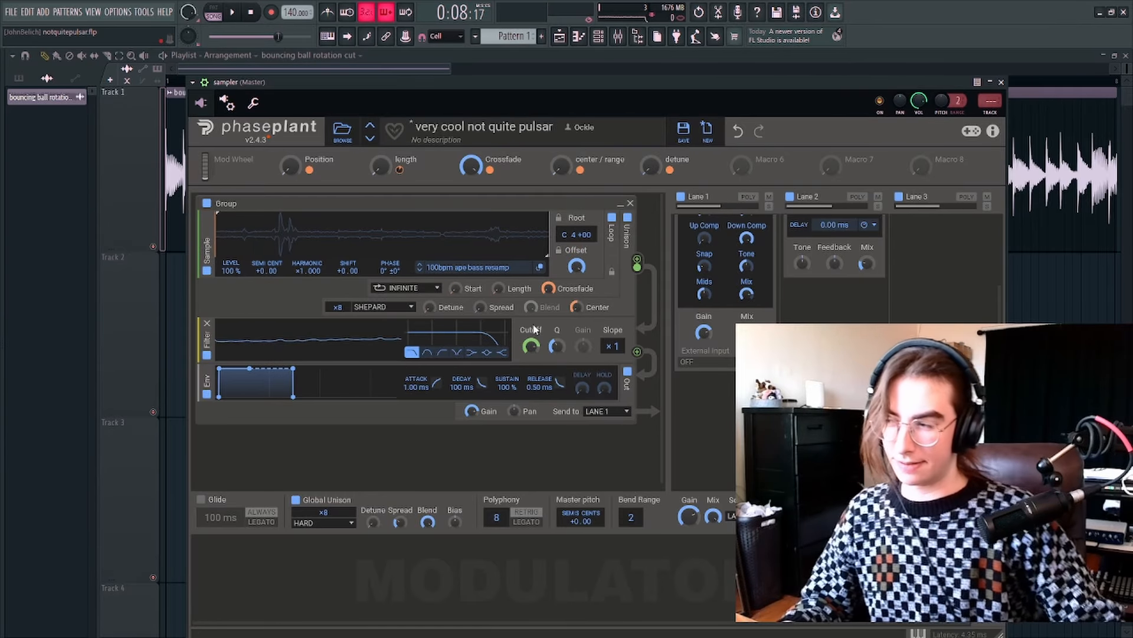
drag(557, 347, 533, 373)
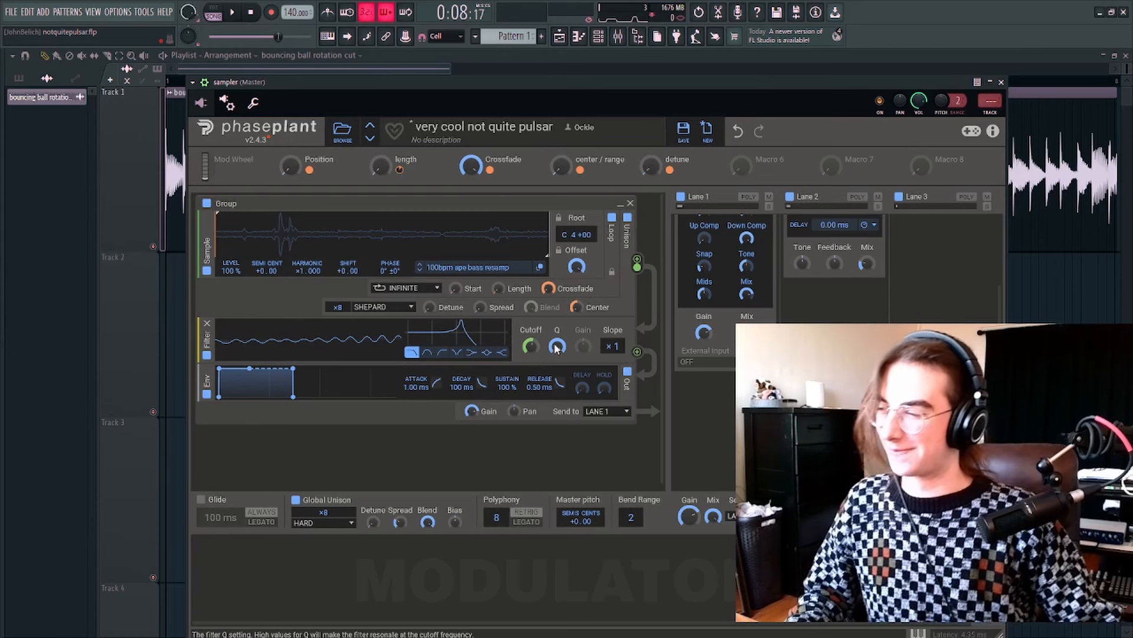
drag(557, 347, 557, 401)
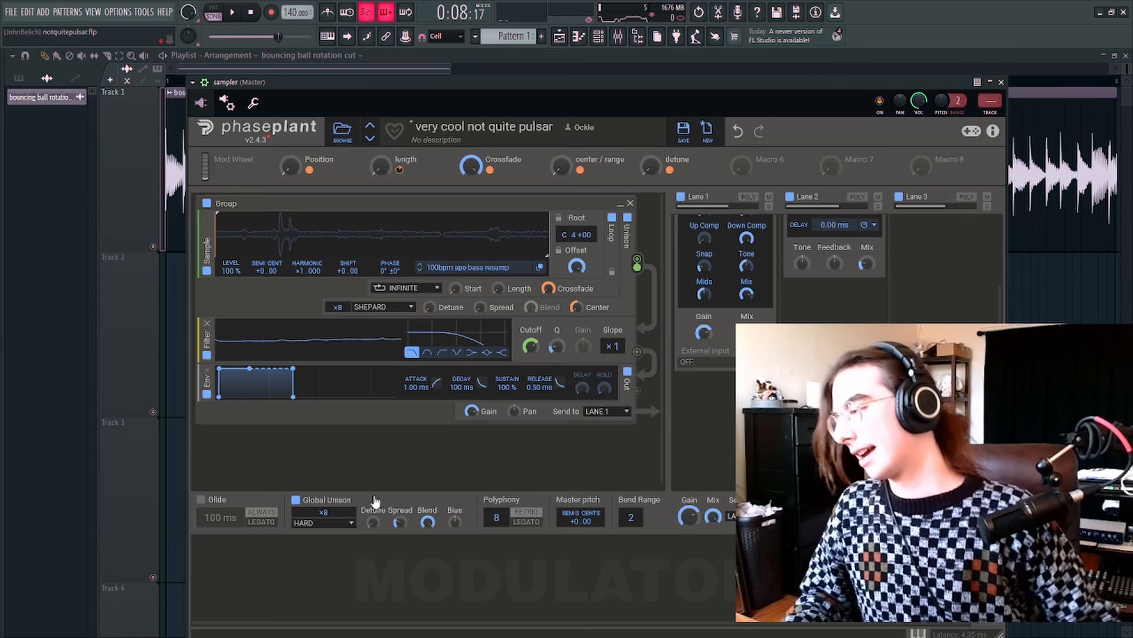
Add an Audio Follower modulator and set its modulation amount on the filter's cutoff.
click(270, 599)
click(301, 605)
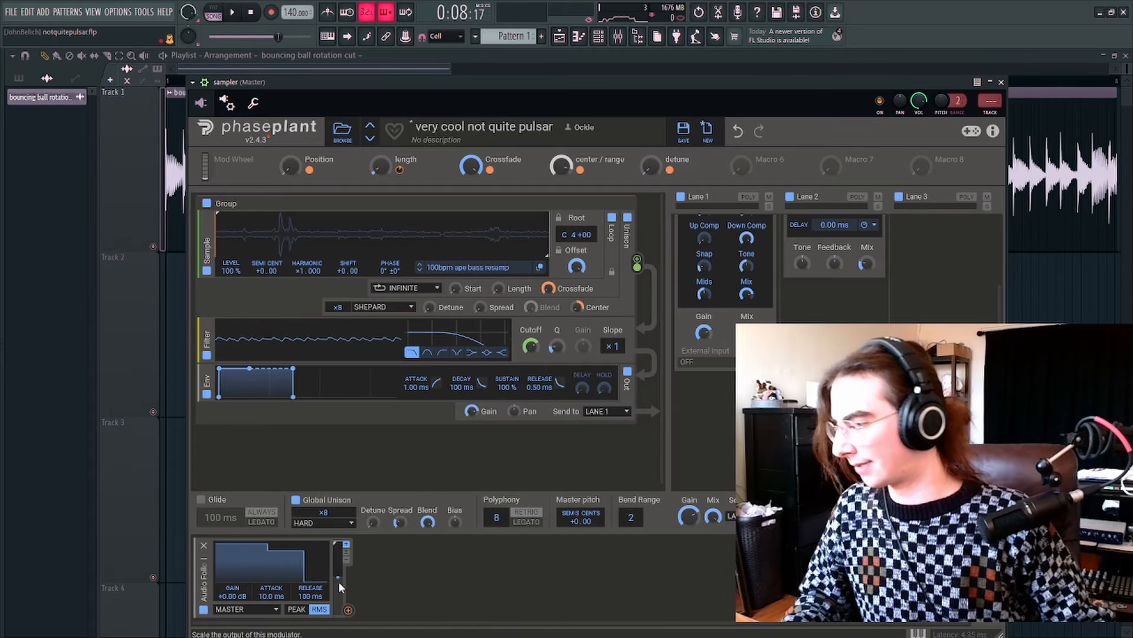
drag(531, 358, 531, 322)
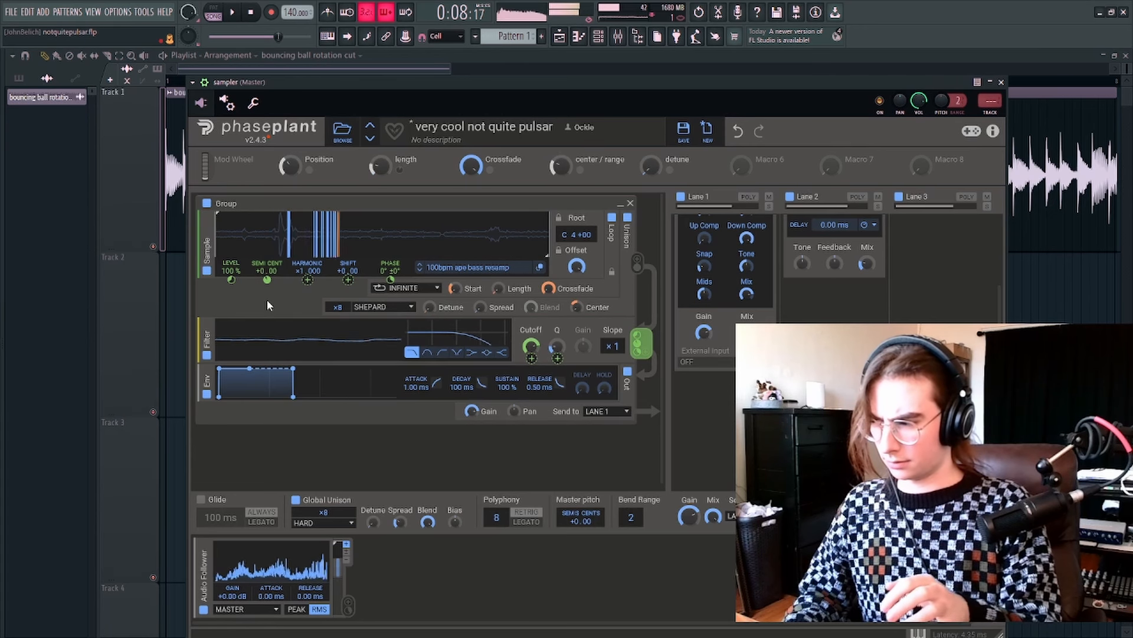
Adjust how strongly the filter's output modulates the sample generator's semitone, level and phase values.
mouse_move(273, 276)
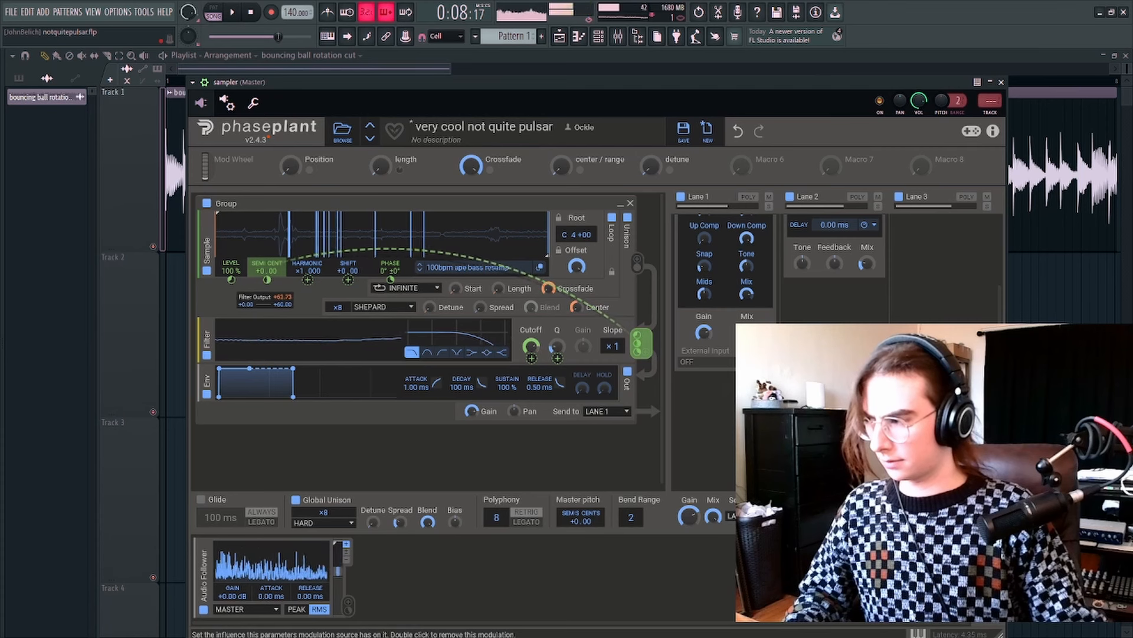
mouse_move(235, 279)
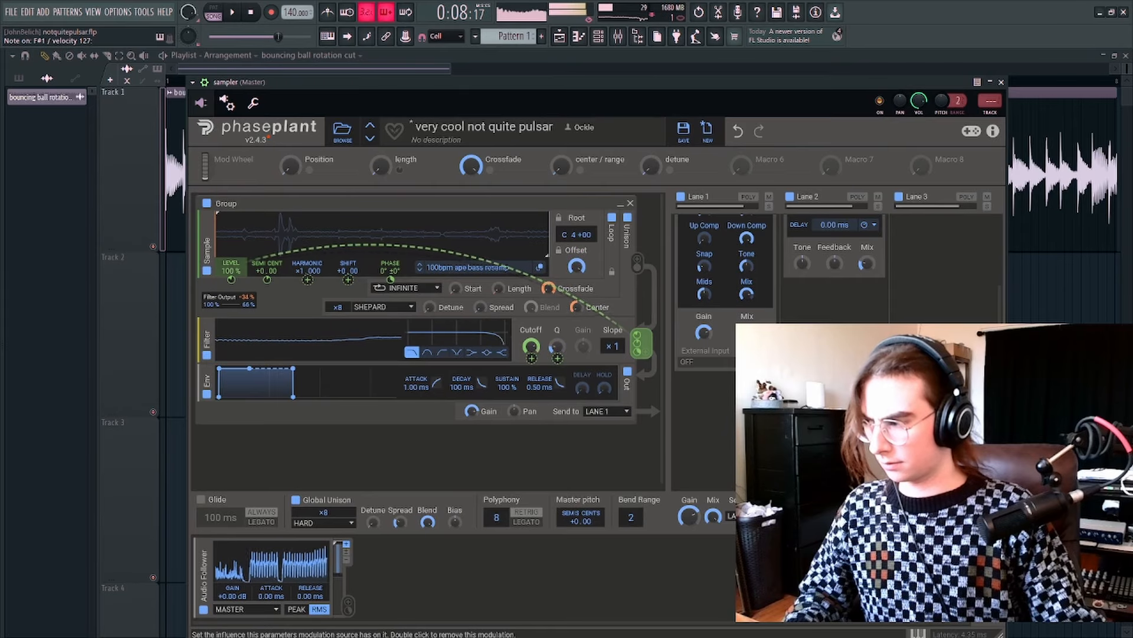
mouse_move(390, 279)
drag(391, 280, 392, 278)
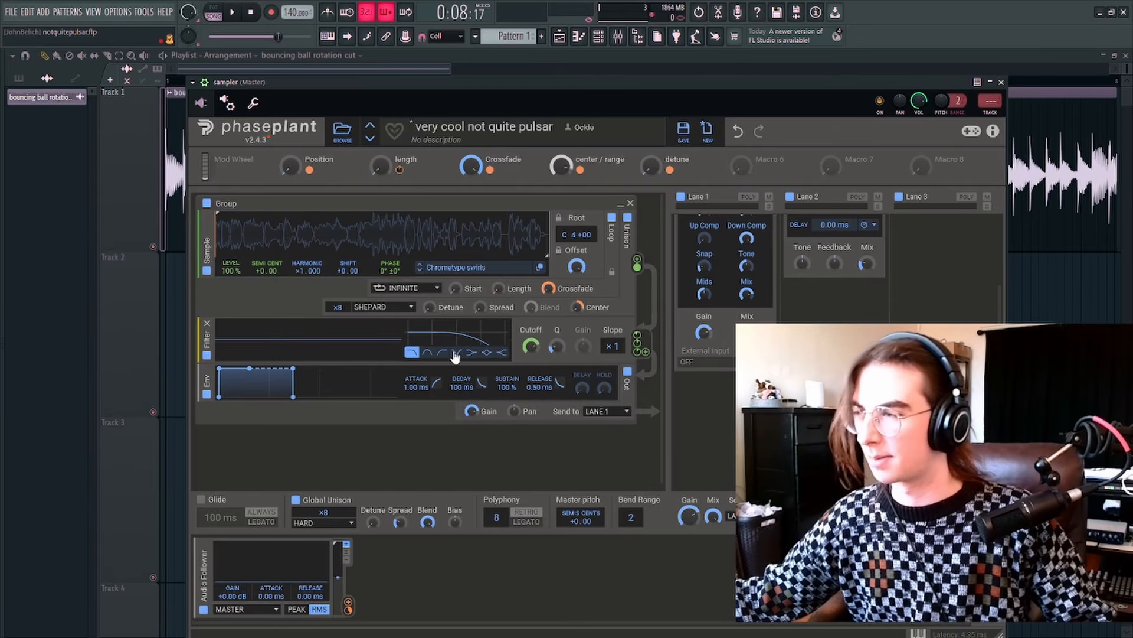
mouse_move(945, 82)
mouse_down()
mouse_move(943, 63)
mouse_move(912, 72)
mouse_move(944, 80)
mouse_move(930, 86)
mouse_up()
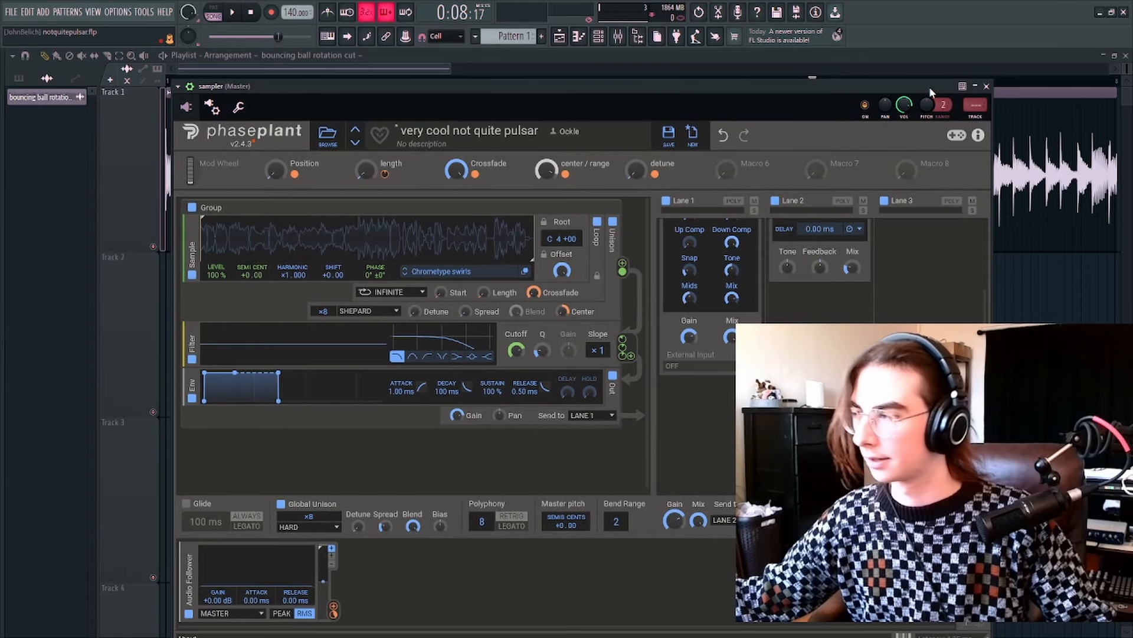